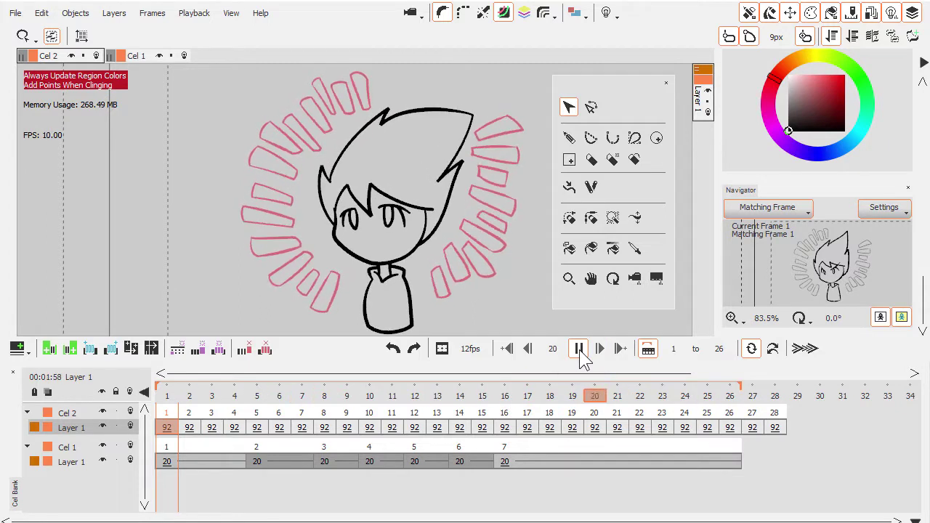
Play back the finished animation loop of the character with its ring of pink blocks.
{"action": "left_click", "coordinate": [579, 349]}
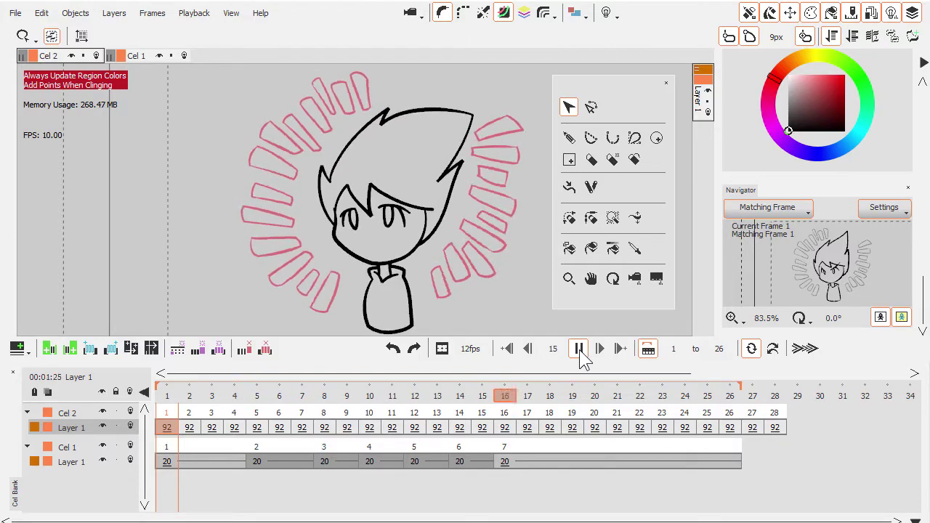
{"action": "left_click", "coordinate": [579, 350]}
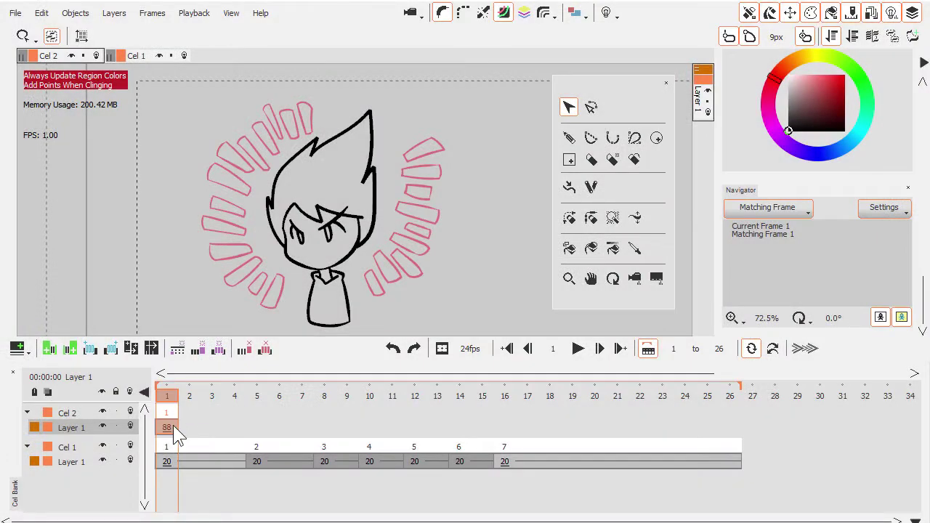
Duplicate the first frame of Cel 2 twice to fill frames 2 and 3.
{"action": "left_click", "coordinate": [172, 427]}
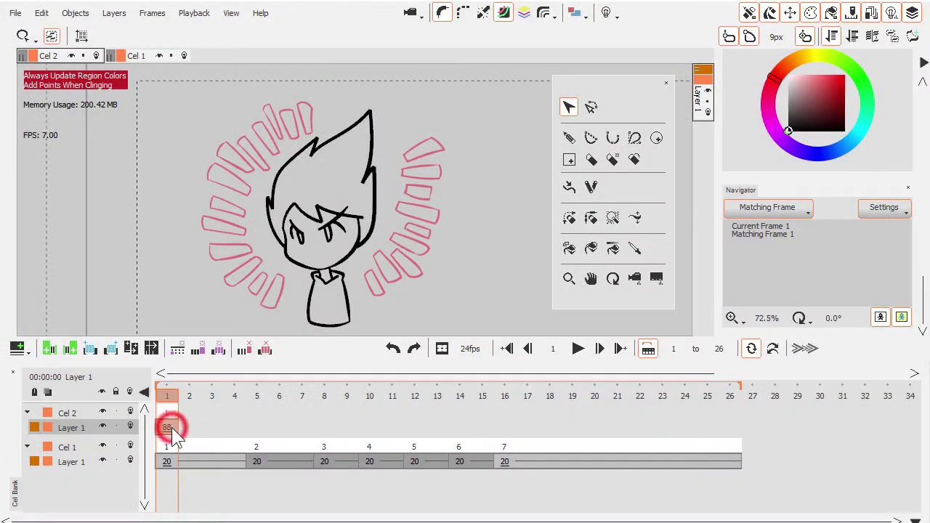
{"action": "left_click", "coordinate": [132, 352]}
{"action": "left_click", "coordinate": [132, 352]}
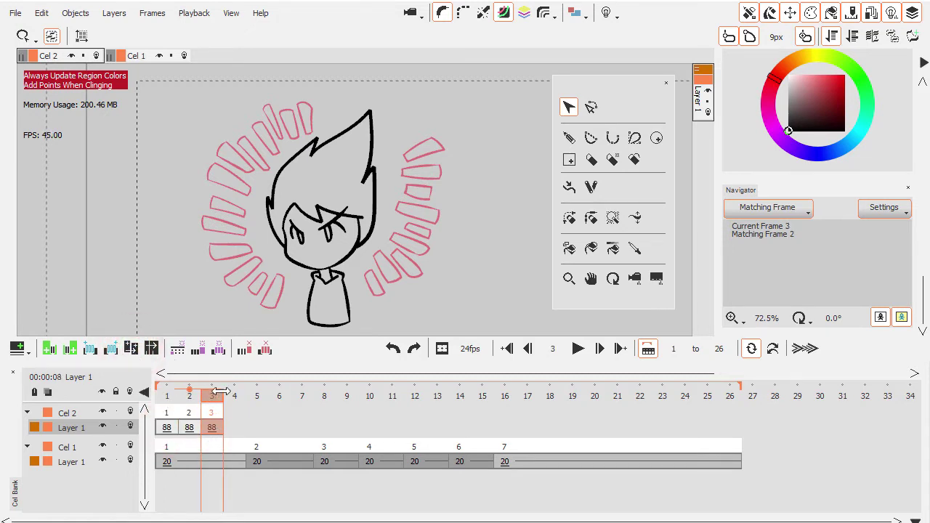
Apply Randomize Strokes (Beta) to all strokes in frame 2 of Cel 2.
{"action": "left_click_drag", "start_coordinate": [218, 393], "coordinate": [189, 422]}
{"action": "left_click", "coordinate": [186, 419]}
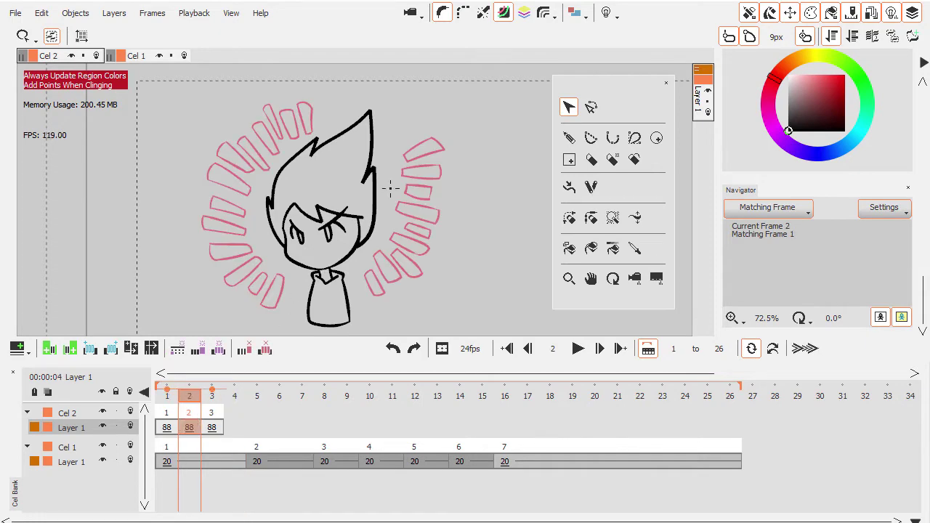
{"action": "key", "text": "ctrl+a"}
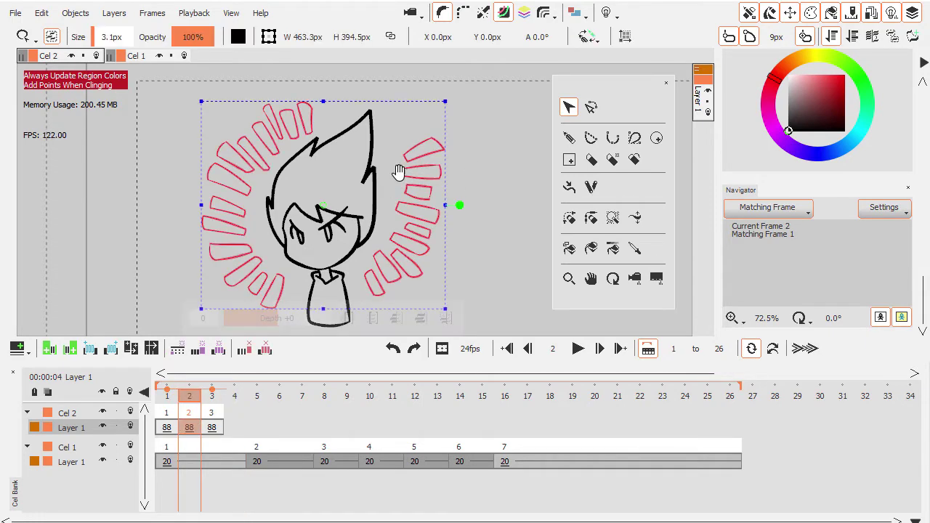
{"action": "left_click", "coordinate": [75, 12]}
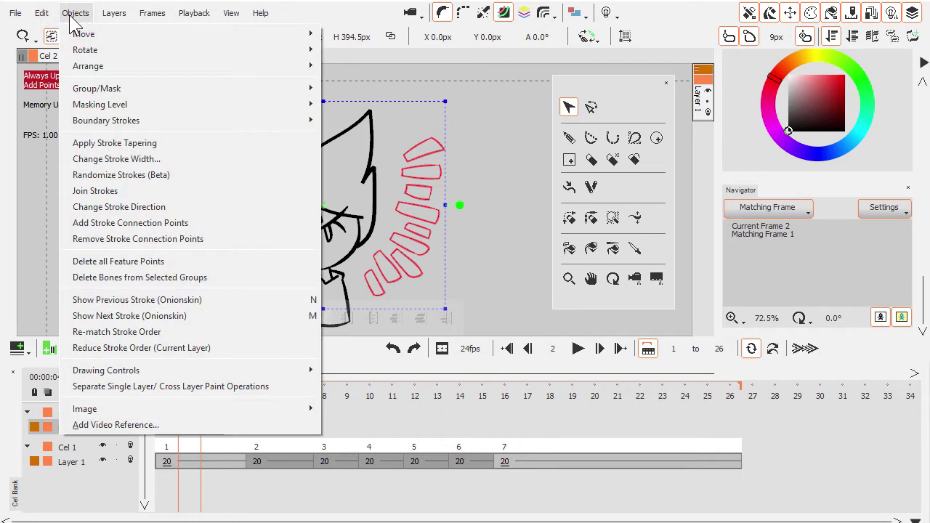
{"action": "left_click", "coordinate": [96, 180]}
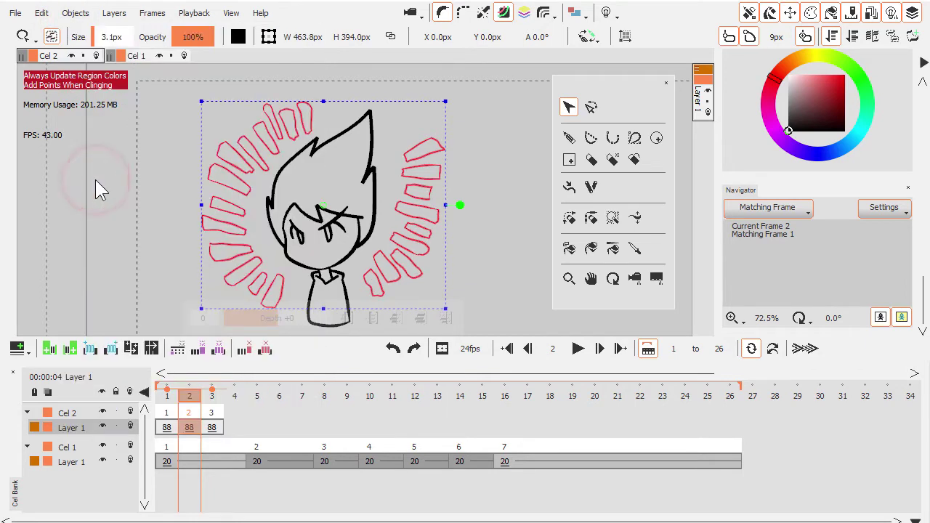
Apply Randomize Strokes (Beta) to the strokes in frame 3 of Cel 2.
{"action": "left_click", "coordinate": [211, 398]}
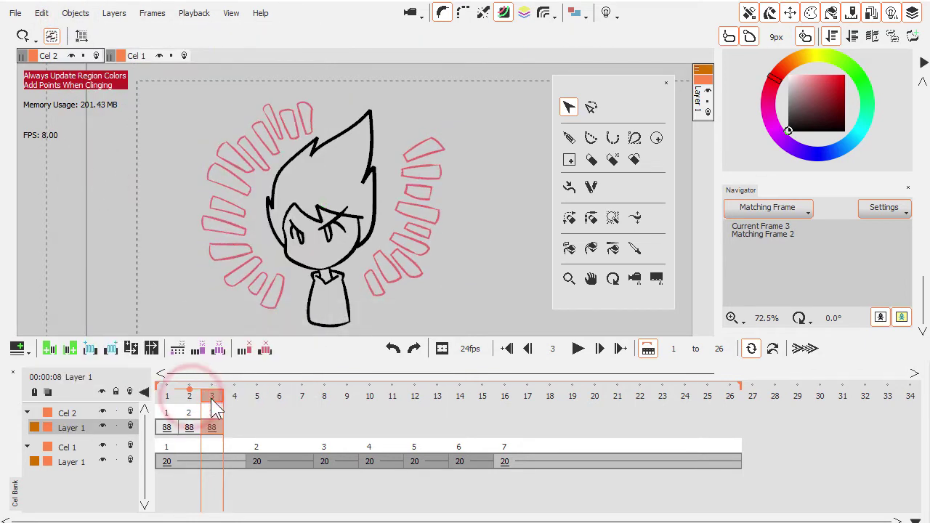
{"action": "left_click", "coordinate": [75, 13]}
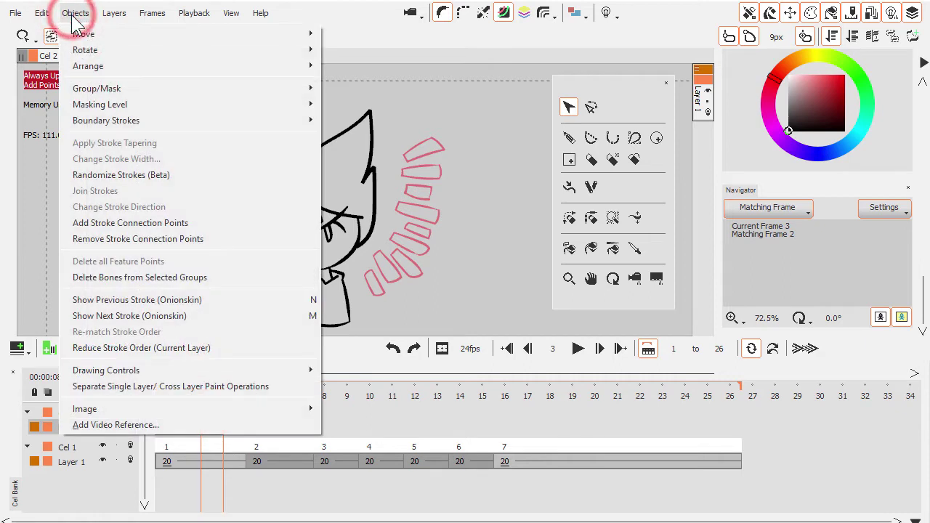
{"action": "left_click", "coordinate": [122, 177]}
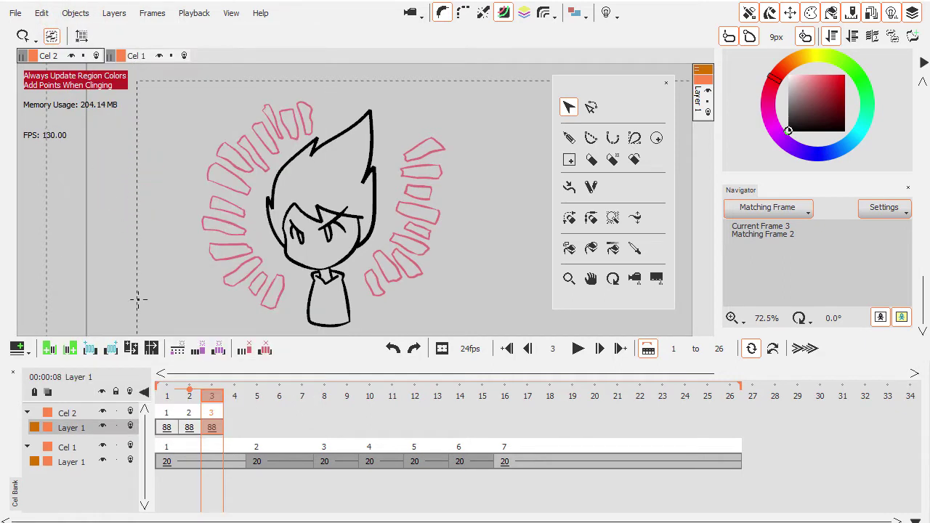
Limit the playback range to frames 1 to 3 and play the randomized loop.
{"action": "left_click_drag", "start_coordinate": [215, 401], "coordinate": [173, 403]}
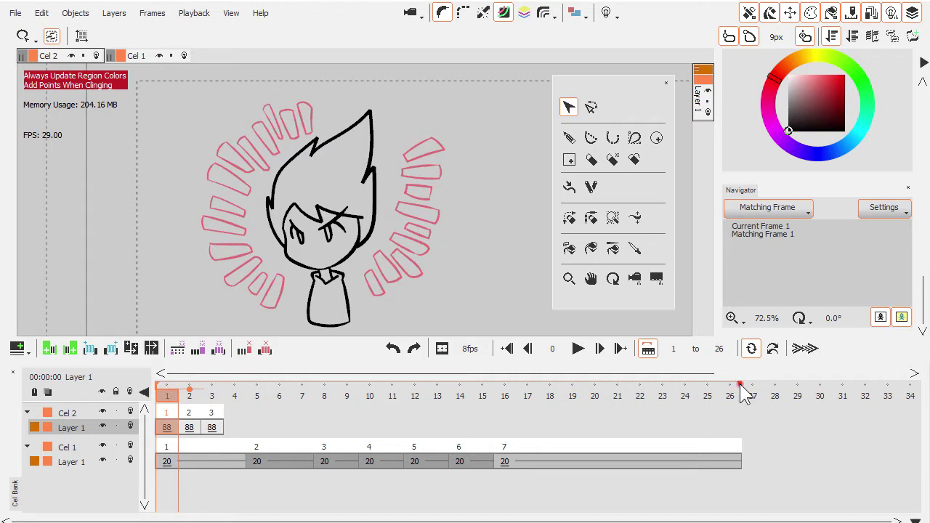
{"action": "left_click_drag", "start_coordinate": [741, 385], "coordinate": [254, 390]}
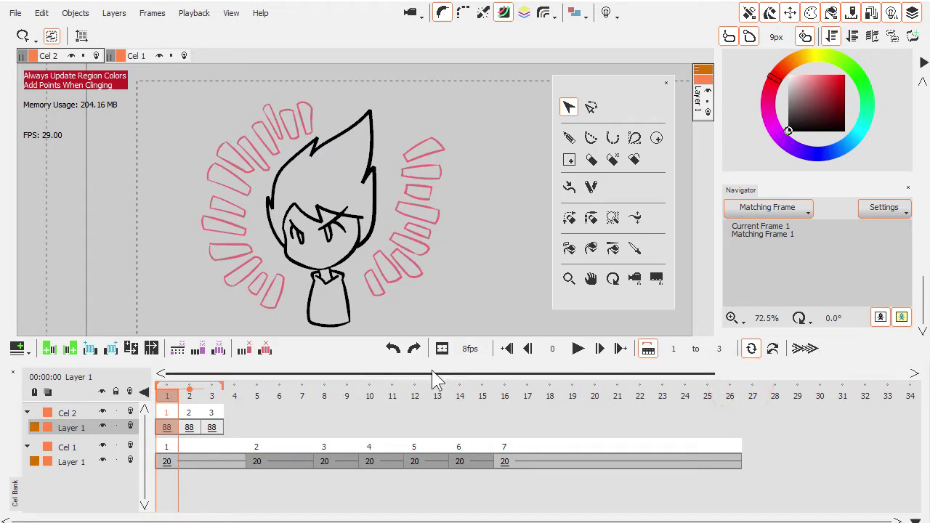
{"action": "left_click", "coordinate": [580, 353]}
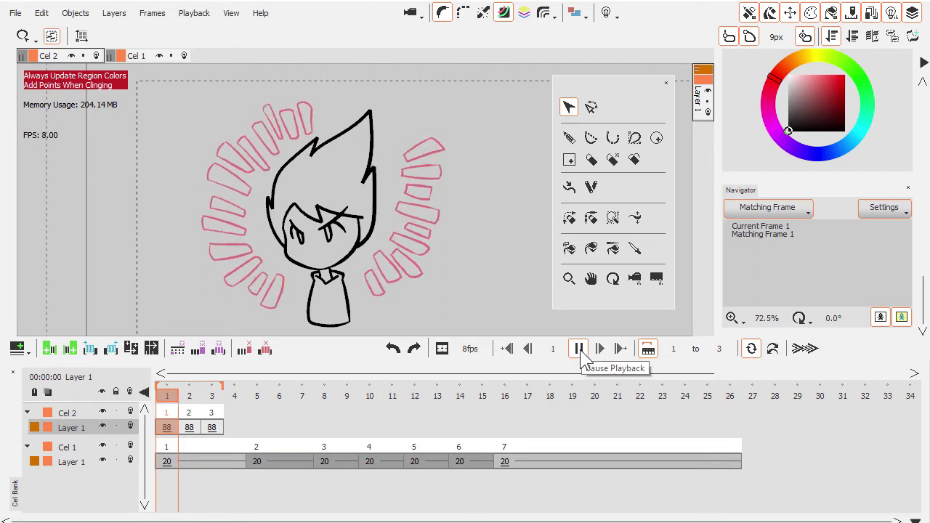
{"action": "left_click", "coordinate": [580, 351]}
Extend the playback range back to frame 26 and delete frames 2 and 3 of Cel 2.
{"action": "left_click_drag", "start_coordinate": [222, 386], "coordinate": [744, 402]}
{"action": "left_click", "coordinate": [191, 431]}
{"action": "left_click", "coordinate": [247, 351]}
{"action": "left_click", "coordinate": [172, 432]}
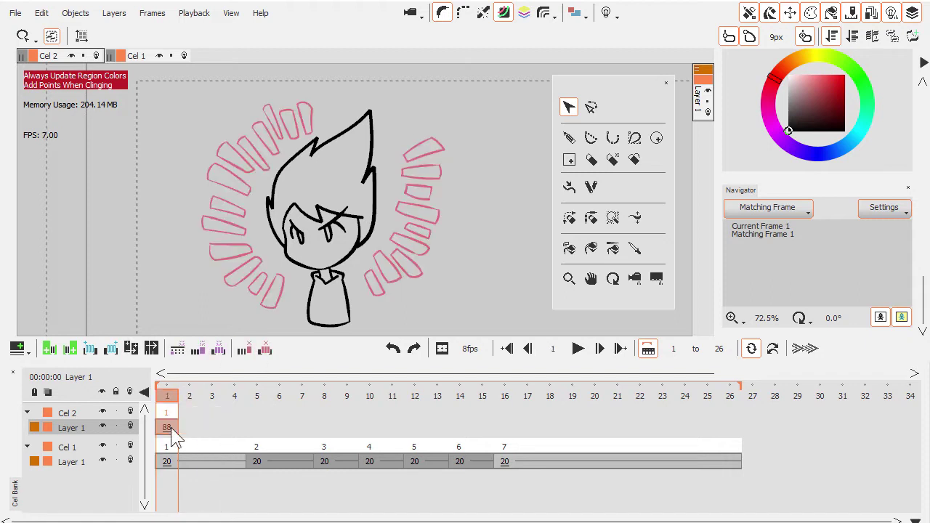
Draw a curved guide stroke through the pink blocks right of the head and show it as a thin blue line.
{"action": "left_click", "coordinate": [613, 138]}
{"action": "left_click_drag", "start_coordinate": [420, 288], "coordinate": [438, 263]}
{"action": "mouse_move", "coordinate": [375, 270]}
{"action": "left_mouse_down"}
{"action": "mouse_move", "coordinate": [395, 320]}
{"action": "mouse_move", "coordinate": [368, 293]}
{"action": "mouse_move", "coordinate": [422, 232]}
{"action": "mouse_move", "coordinate": [434, 147]}
{"action": "mouse_move", "coordinate": [443, 177]}
{"action": "mouse_move", "coordinate": [482, 158]}
{"action": "mouse_move", "coordinate": [486, 133]}
{"action": "left_mouse_up"}
{"action": "right_click", "coordinate": [415, 118]}
{"action": "left_click", "coordinate": [462, 13]}
{"action": "left_click_drag", "start_coordinate": [463, 213], "coordinate": [481, 162]}
{"action": "left_click_drag", "start_coordinate": [481, 162], "coordinate": [466, 260]}
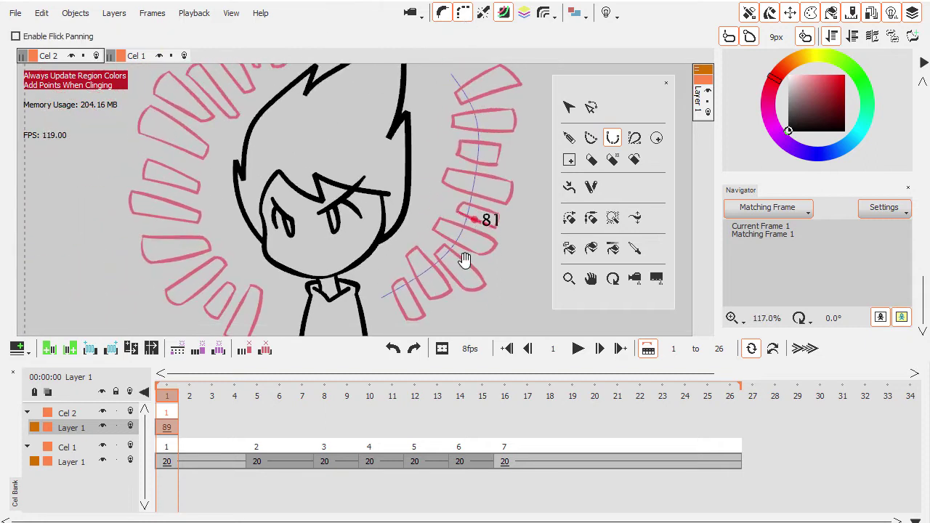
Draw a second guide curve parallel to the first, through the pink blocks right of the head.
{"action": "mouse_move", "coordinate": [387, 312]}
{"action": "left_mouse_down"}
{"action": "mouse_move", "coordinate": [436, 285]}
{"action": "mouse_move", "coordinate": [484, 225]}
{"action": "mouse_move", "coordinate": [494, 140]}
{"action": "left_mouse_up"}
{"action": "left_click", "coordinate": [489, 92]}
{"action": "left_click_drag", "start_coordinate": [466, 78], "coordinate": [475, 95]}
{"action": "left_click", "coordinate": [478, 74]}
{"action": "right_click", "coordinate": [478, 75]}
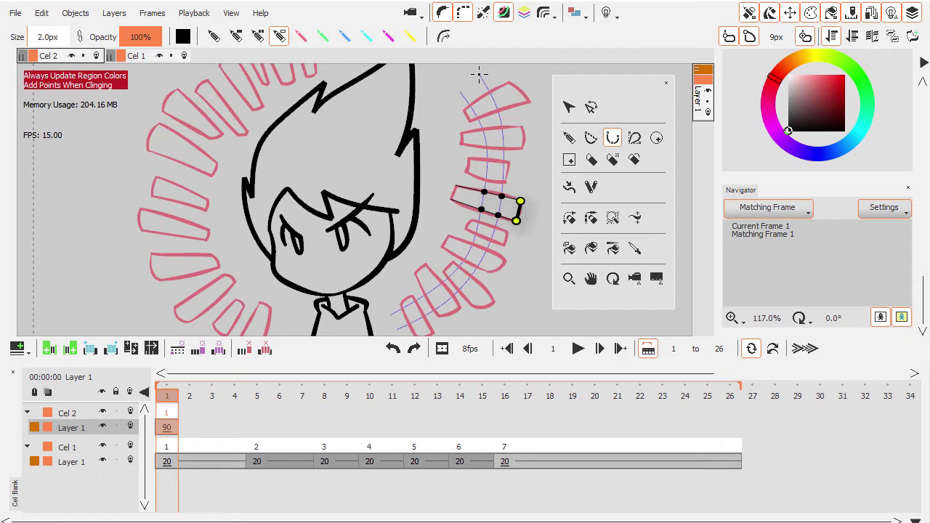
Draw two parallel guide curves through the pink blocks left of the head, from the bottom block to the top one.
{"action": "scroll", "coordinate": [331, 304], "scroll_direction": "down", "scroll_amount": 5}
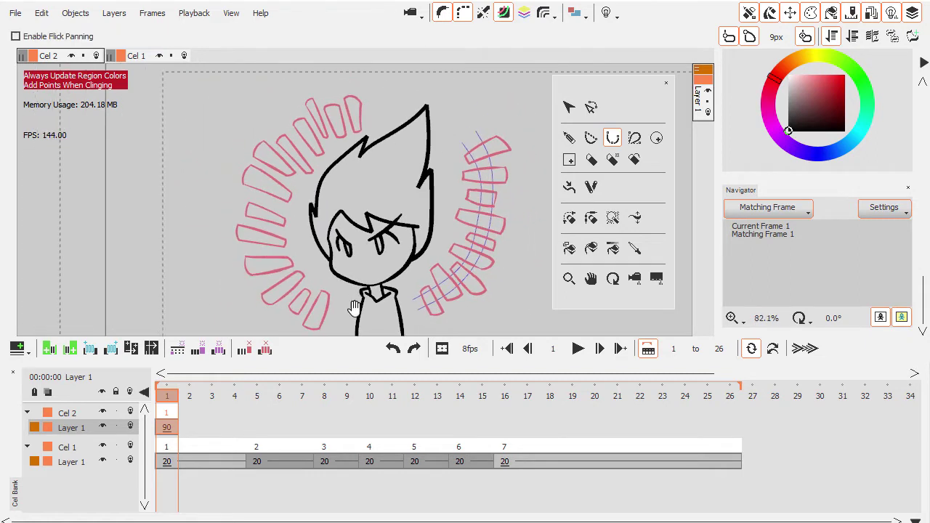
{"action": "mouse_move", "coordinate": [331, 304]}
{"action": "left_mouse_down"}
{"action": "mouse_move", "coordinate": [297, 285]}
{"action": "mouse_move", "coordinate": [275, 254]}
{"action": "mouse_move", "coordinate": [275, 170]}
{"action": "mouse_move", "coordinate": [318, 120]}
{"action": "mouse_move", "coordinate": [370, 108]}
{"action": "left_mouse_up"}
{"action": "mouse_move", "coordinate": [326, 315]}
{"action": "left_mouse_down"}
{"action": "mouse_move", "coordinate": [268, 245]}
{"action": "mouse_move", "coordinate": [269, 150]}
{"action": "mouse_move", "coordinate": [367, 97]}
{"action": "left_mouse_up"}
{"action": "right_click", "coordinate": [369, 97]}
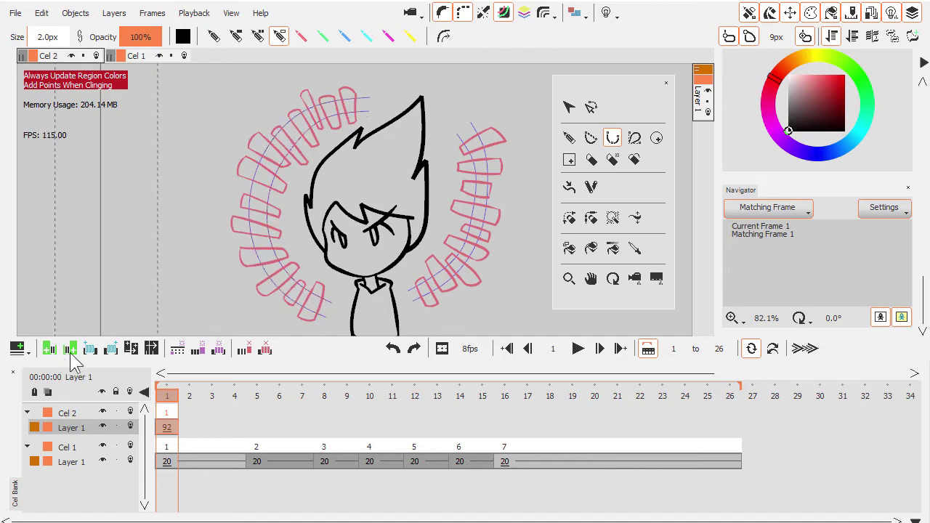
Add an empty second frame to Cel 2 and copy the four guide curves from frame 1.
{"action": "left_click", "coordinate": [70, 353]}
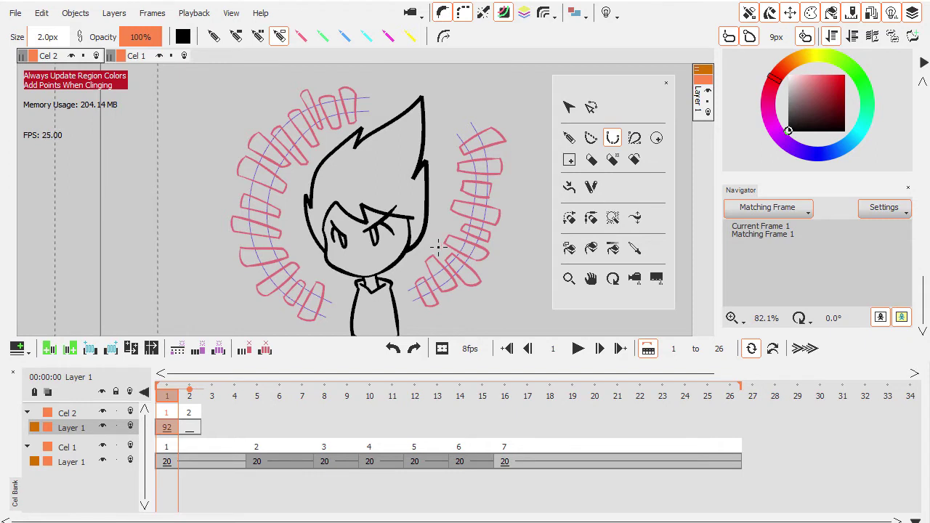
{"action": "key", "text": "v"}
{"action": "mouse_move", "coordinate": [462, 123]}
{"action": "left_mouse_down"}
{"action": "mouse_move", "coordinate": [451, 137]}
{"action": "mouse_move", "coordinate": [476, 112]}
{"action": "mouse_move", "coordinate": [464, 120]}
{"action": "left_mouse_up"}
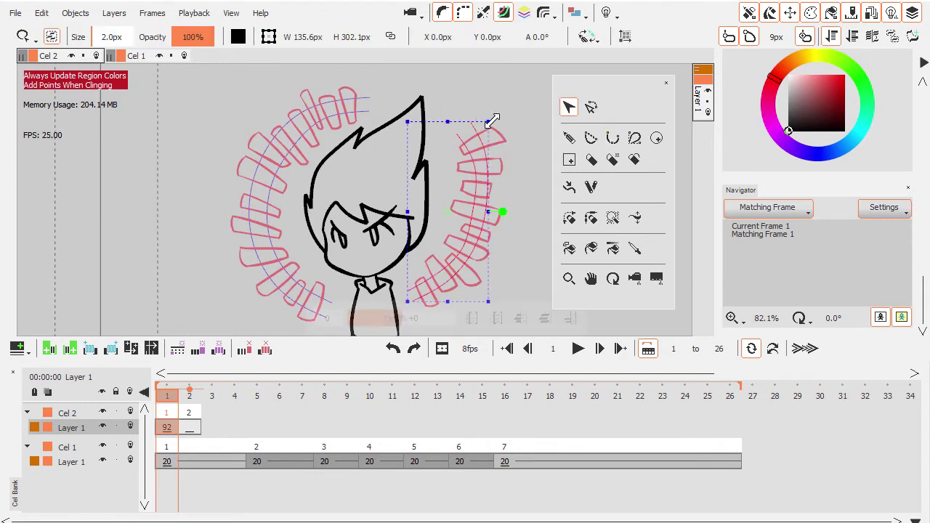
{"action": "left_click", "coordinate": [364, 89], "text": "shift"}
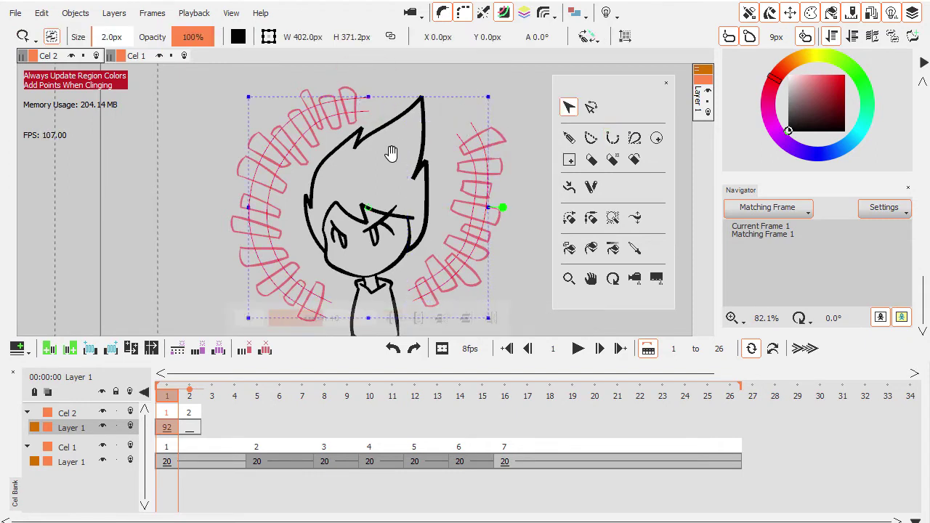
{"action": "left_click", "coordinate": [41, 13]}
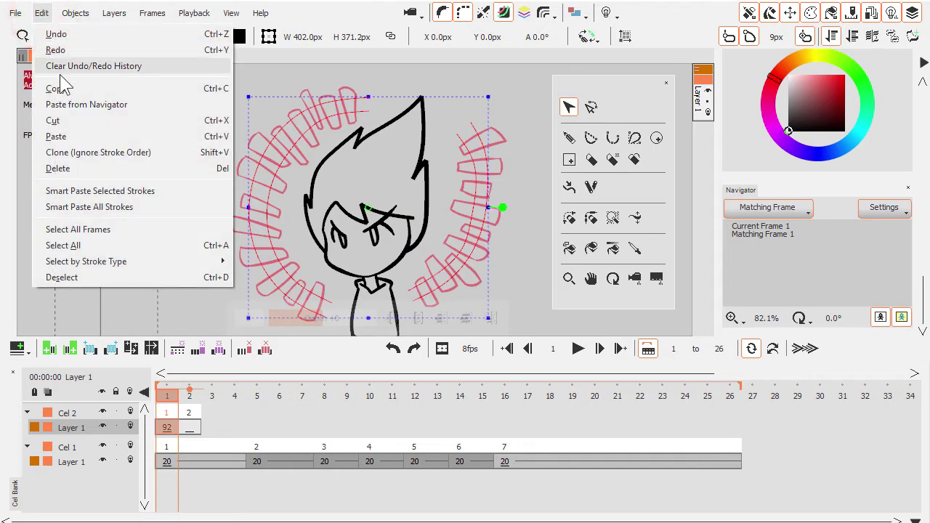
{"action": "left_click", "coordinate": [58, 87]}
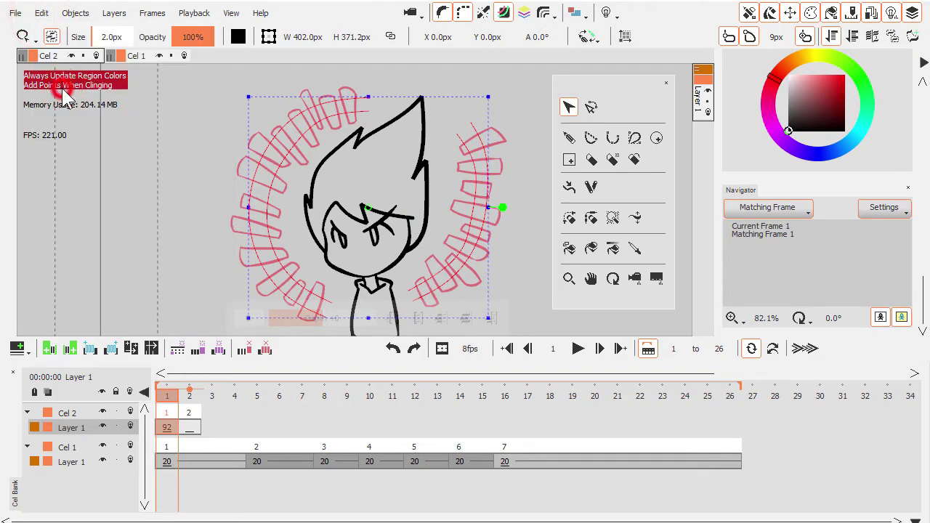
Paste the four guide curves into frame 2 of Cel 2.
{"action": "left_click", "coordinate": [188, 431]}
{"action": "left_click", "coordinate": [41, 13]}
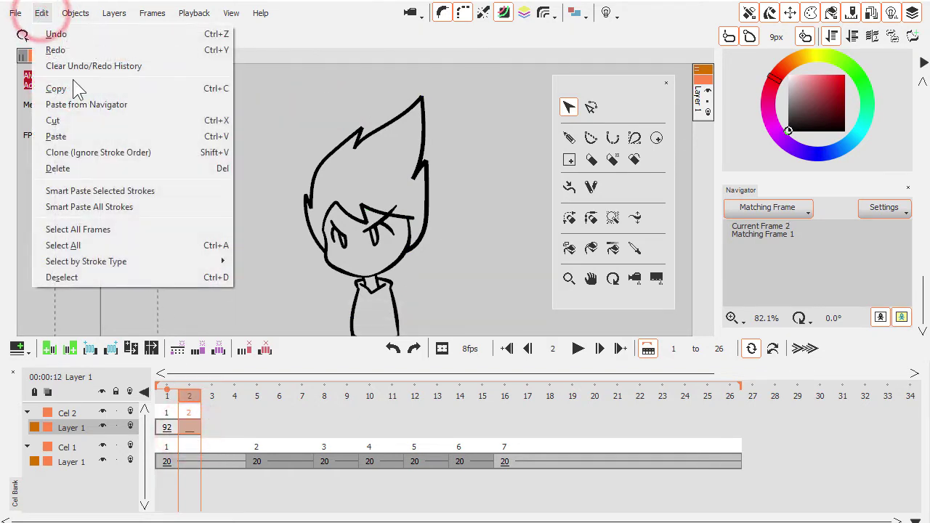
{"action": "left_click", "coordinate": [95, 136]}
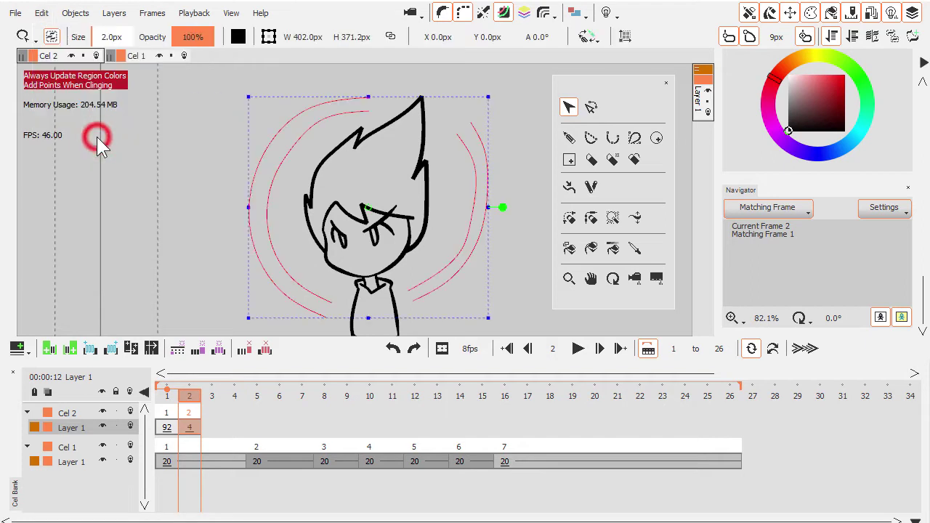
{"action": "left_click", "coordinate": [510, 282]}
Duplicate frame 2 of Cel 2 twice to create frames 3 and 4 with the same guide curves.
{"action": "left_click", "coordinate": [179, 430]}
{"action": "left_click", "coordinate": [129, 350]}
{"action": "left_click", "coordinate": [129, 349]}
Convert frames 2 to 4 of Cel 2 to inbetween frames.
{"action": "left_click", "coordinate": [197, 425]}
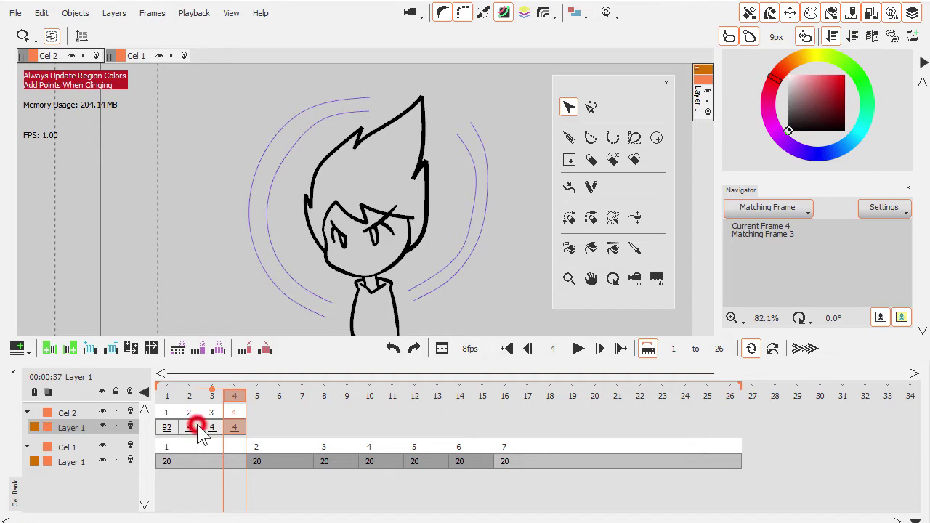
{"action": "left_click_drag", "start_coordinate": [195, 429], "coordinate": [237, 431]}
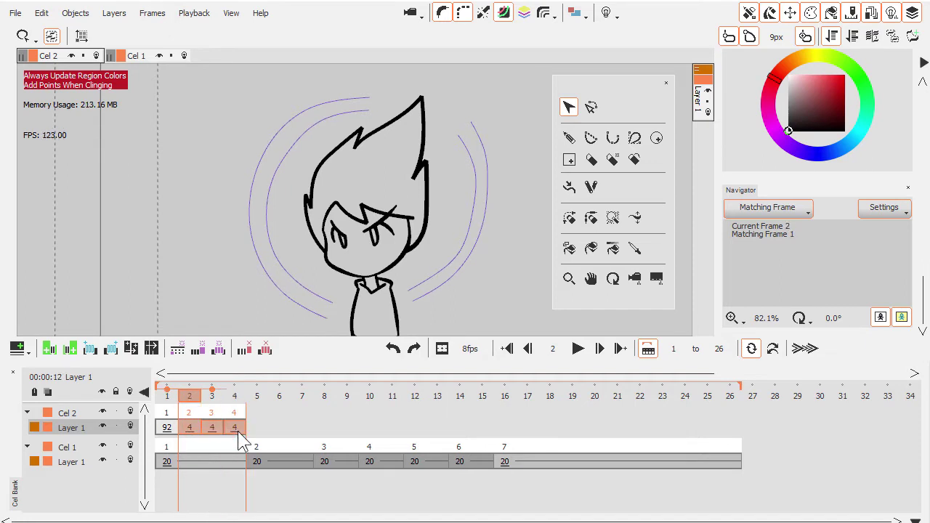
{"action": "right_click", "coordinate": [238, 428]}
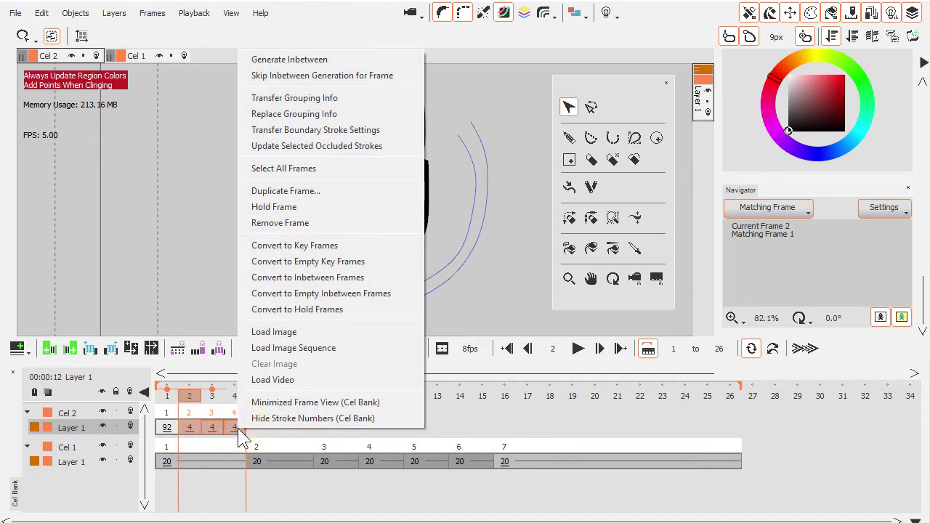
{"action": "left_click", "coordinate": [372, 279]}
Fill frame 2 of Cel 2 with the pink blocks using Smart Paste All Strokes.
{"action": "left_click", "coordinate": [191, 395]}
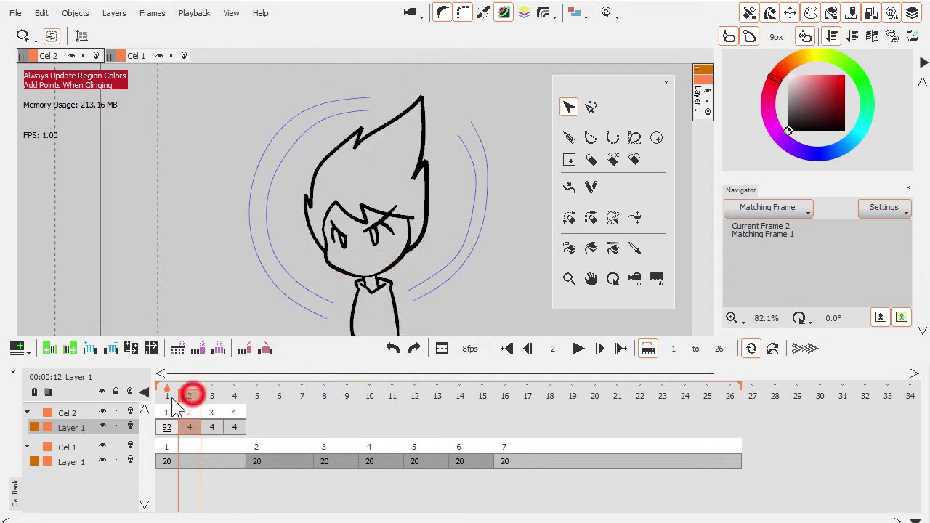
{"action": "mouse_move", "coordinate": [194, 399]}
{"action": "left_mouse_down"}
{"action": "mouse_move", "coordinate": [249, 406]}
{"action": "mouse_move", "coordinate": [185, 412]}
{"action": "left_mouse_up"}
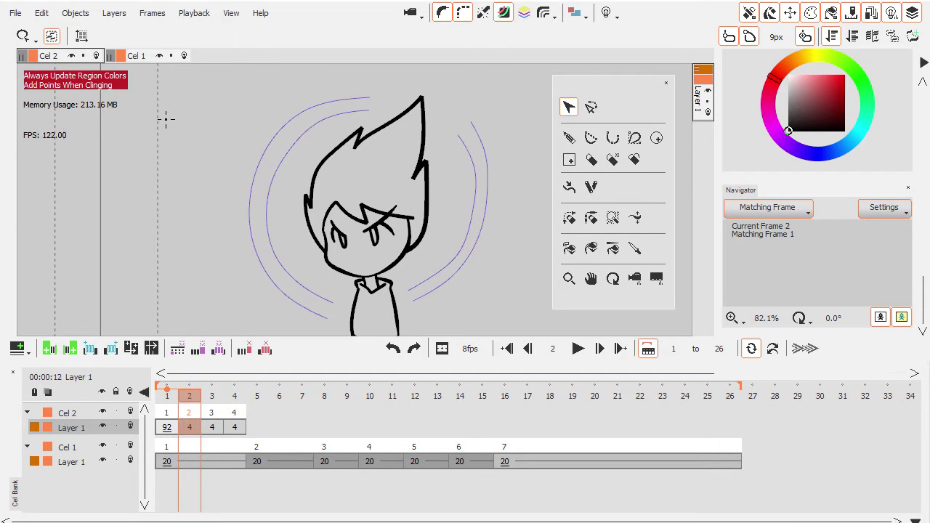
{"action": "left_click", "coordinate": [41, 13]}
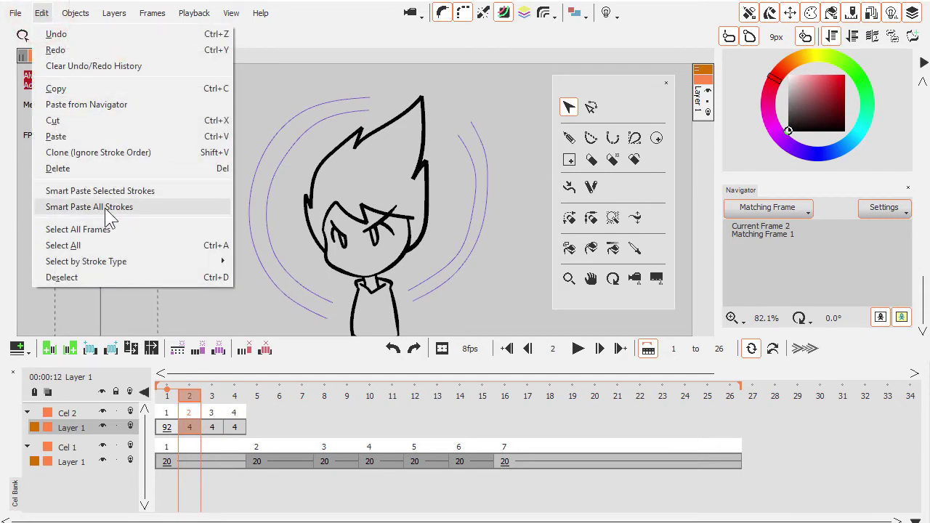
{"action": "left_click", "coordinate": [159, 207]}
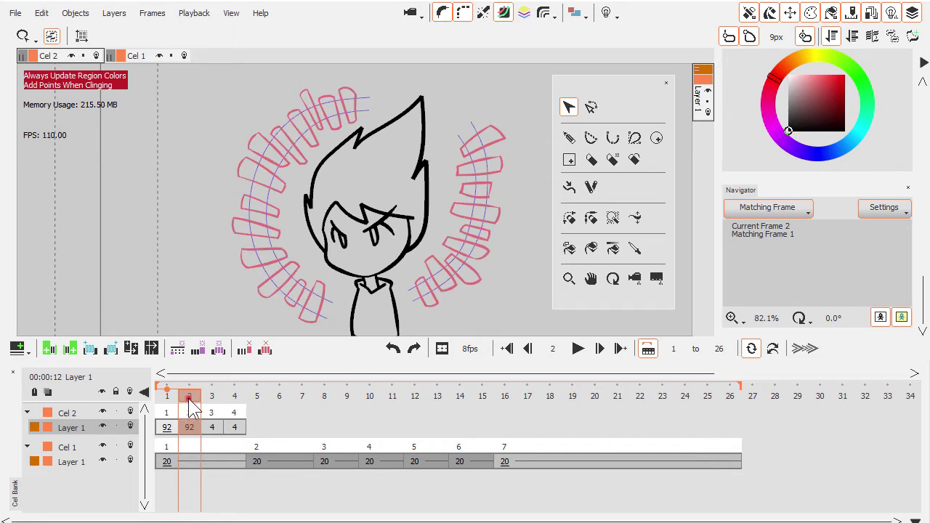
Fill frame 3 of Cel 2 with the pink blocks using Smart Paste All Strokes.
{"action": "left_click", "coordinate": [212, 426]}
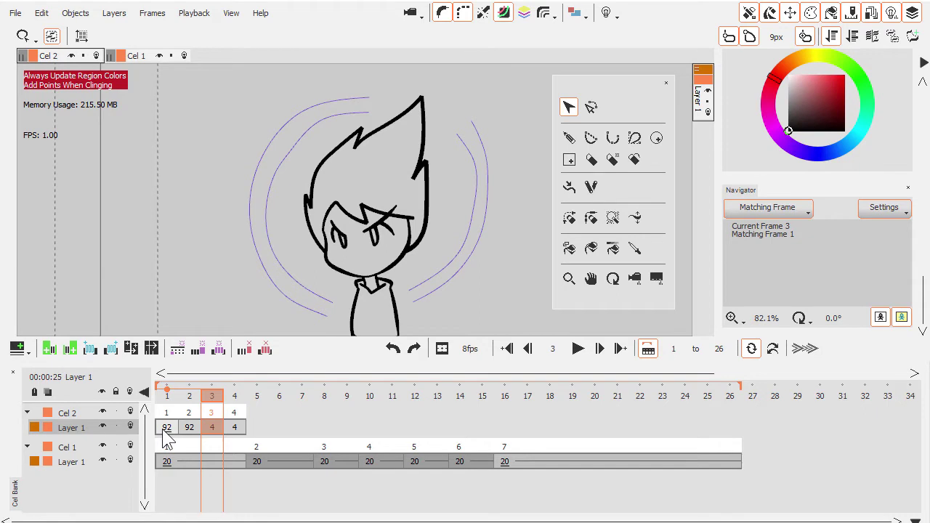
{"action": "left_click", "coordinate": [44, 13]}
{"action": "left_click", "coordinate": [91, 205]}
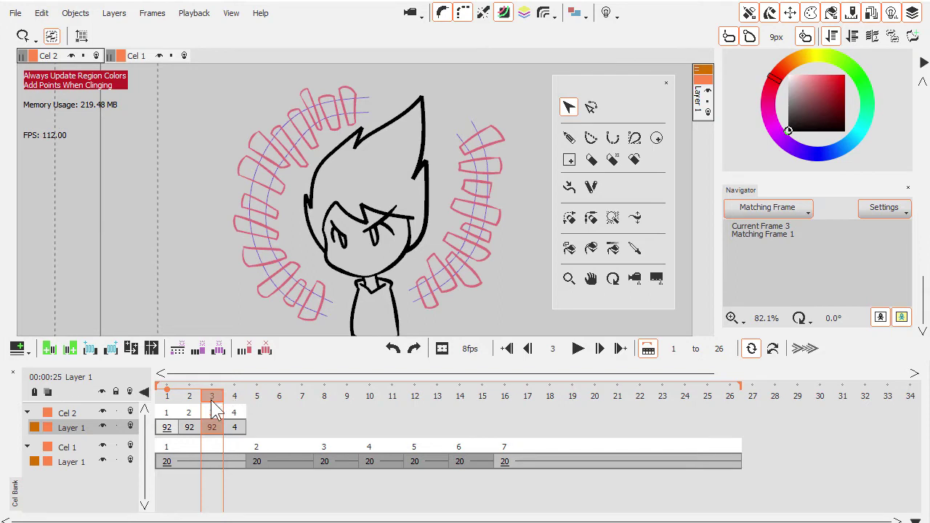
Compare frames 1 and 3 of Cel 2, and undo the Smart Paste on frame 3.
{"action": "mouse_move", "coordinate": [209, 402]}
{"action": "left_mouse_down"}
{"action": "mouse_move", "coordinate": [185, 403]}
{"action": "mouse_move", "coordinate": [209, 401]}
{"action": "left_mouse_up"}
{"action": "left_click", "coordinate": [164, 429]}
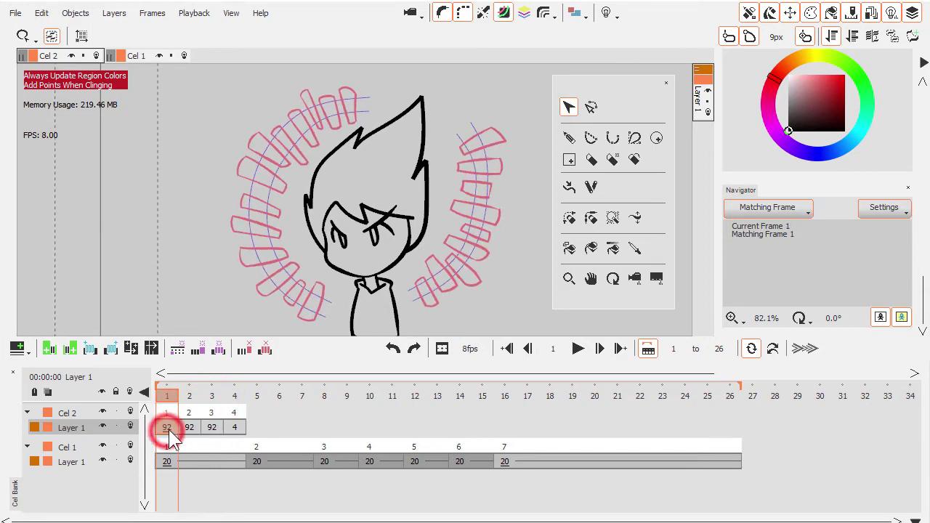
{"action": "left_click", "coordinate": [211, 428]}
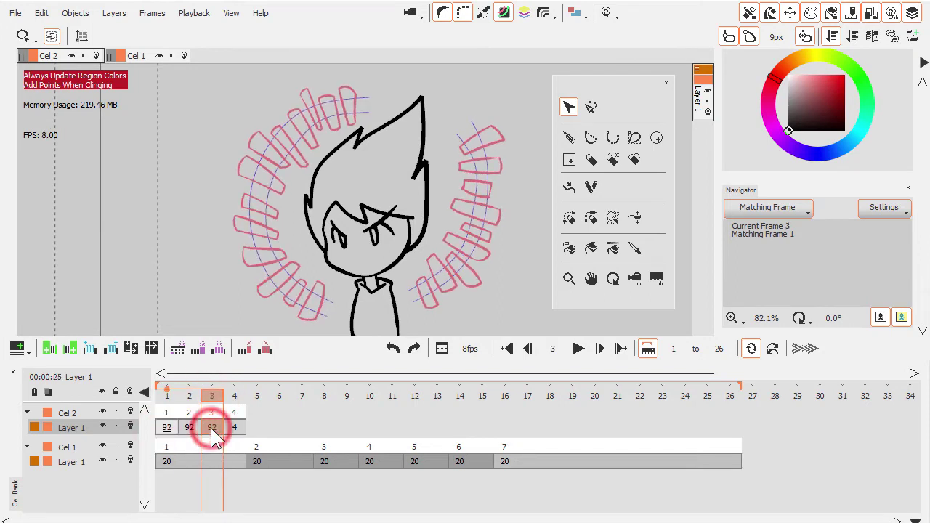
{"action": "left_click", "coordinate": [392, 350]}
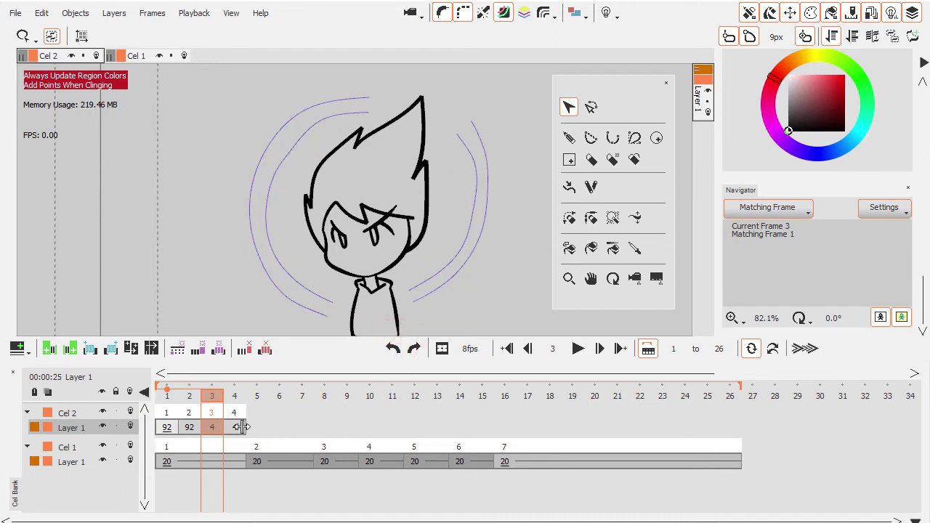
Convert frame 2 of Cel 2 to a key frame.
{"action": "left_click", "coordinate": [189, 427]}
{"action": "right_click", "coordinate": [189, 428]}
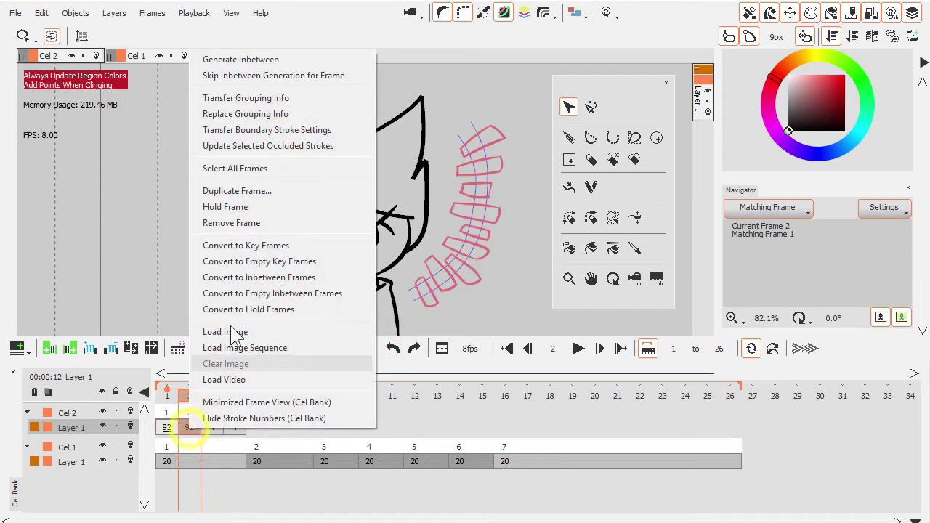
{"action": "left_click", "coordinate": [255, 249]}
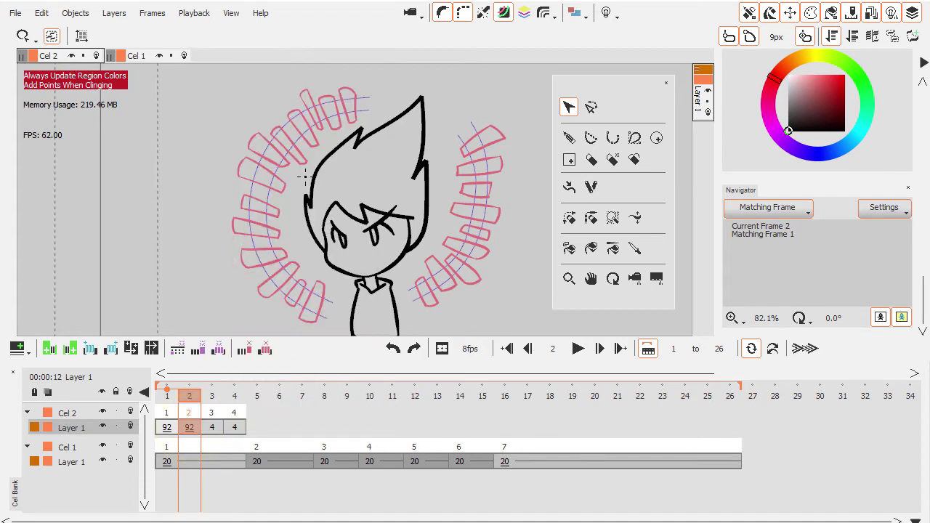
Show the orange point markers and fill frame 3 of Cel 2 from frame 2 using Smart Paste All Strokes.
{"action": "left_click", "coordinate": [484, 14]}
{"action": "left_click", "coordinate": [308, 183]}
{"action": "left_click_drag", "start_coordinate": [309, 184], "coordinate": [307, 222]}
{"action": "key", "text": "space"}
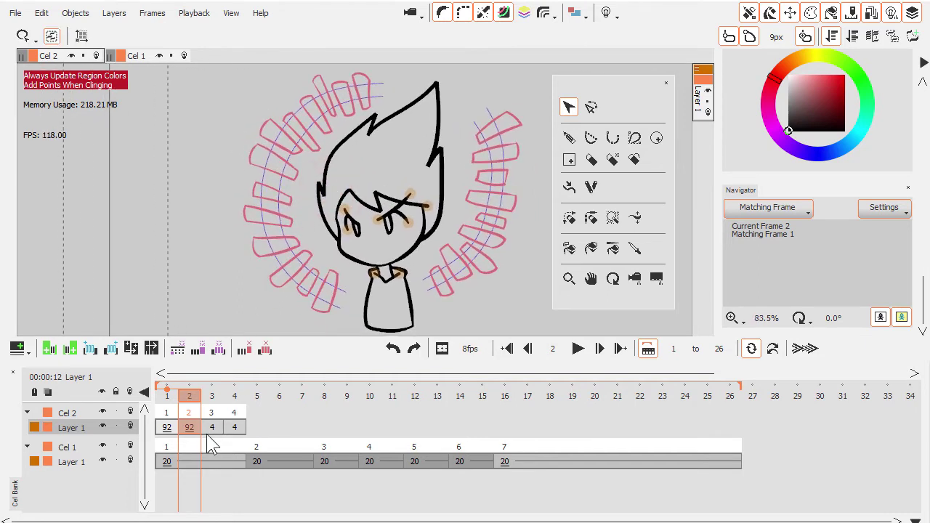
{"action": "left_click", "coordinate": [211, 430]}
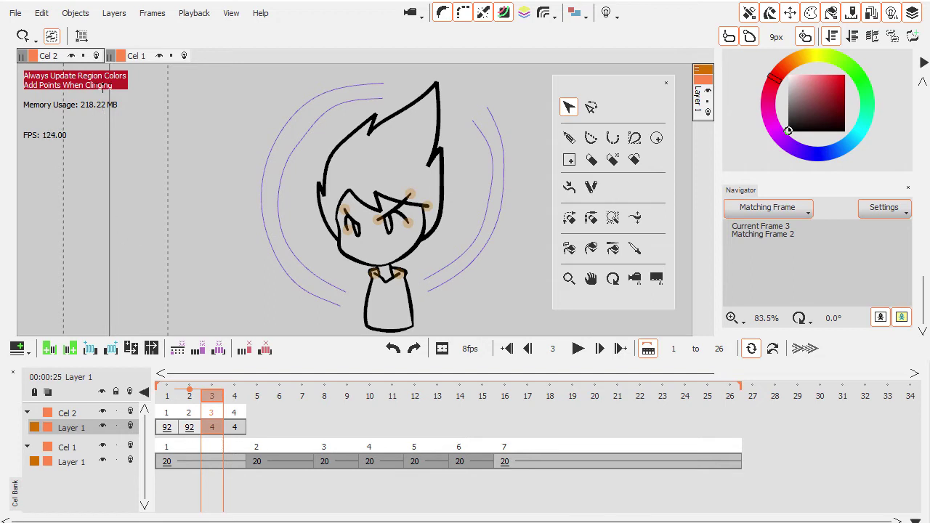
{"action": "left_click", "coordinate": [42, 13]}
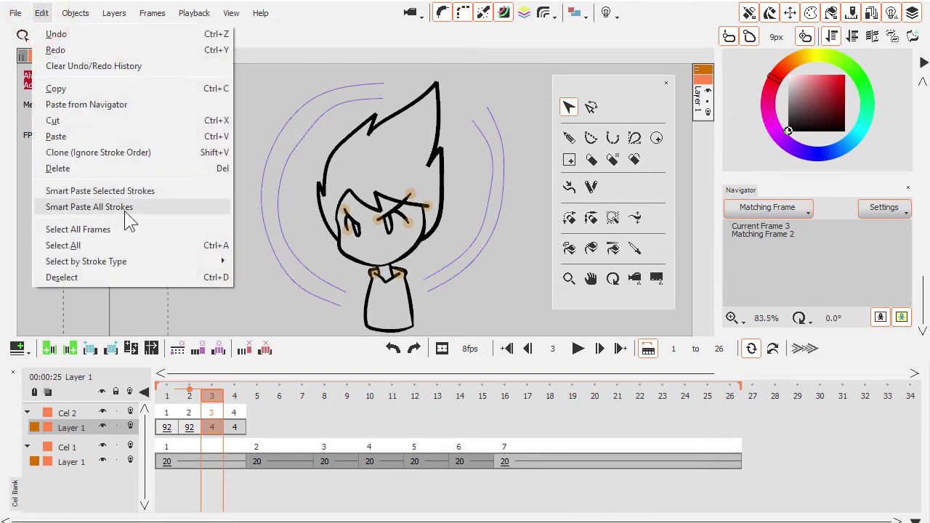
{"action": "left_click", "coordinate": [125, 210]}
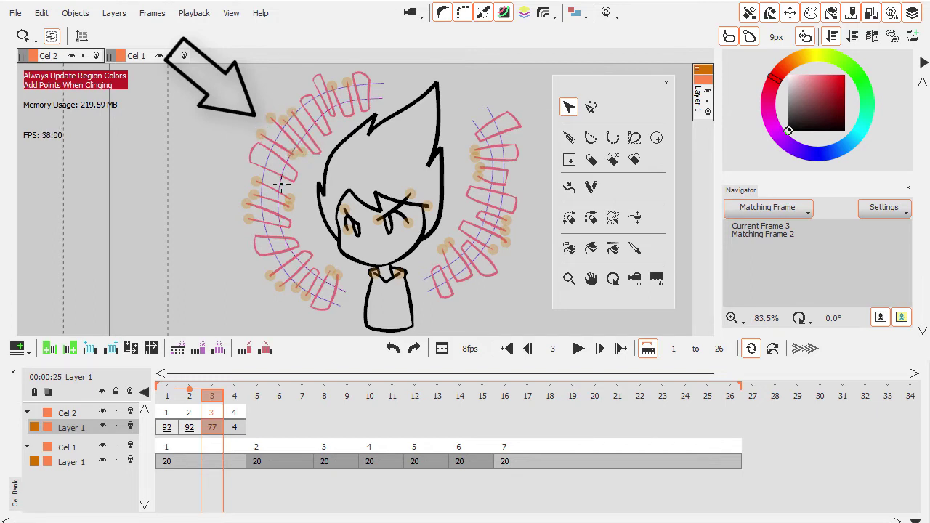
Undo the Smart Paste on frame 3 and the key frame conversion of frame 2.
{"action": "left_click", "coordinate": [393, 349]}
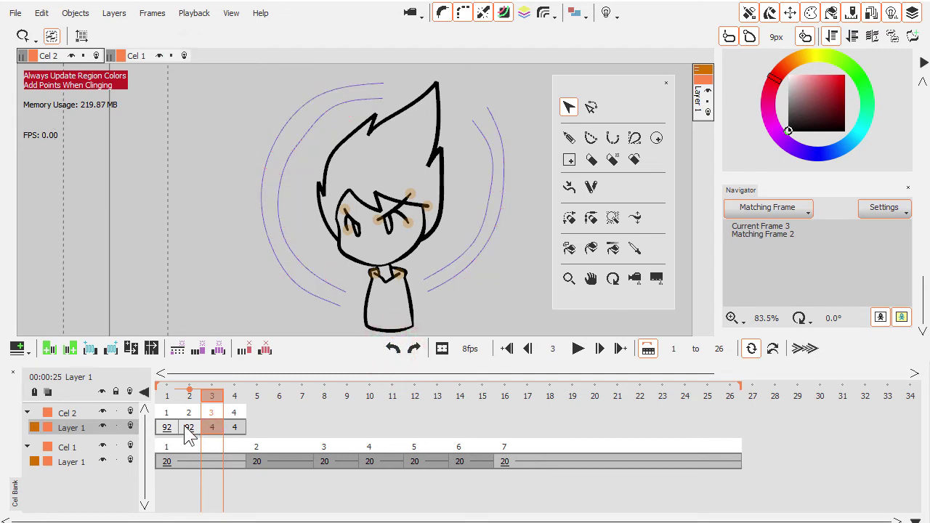
{"action": "left_click", "coordinate": [393, 350]}
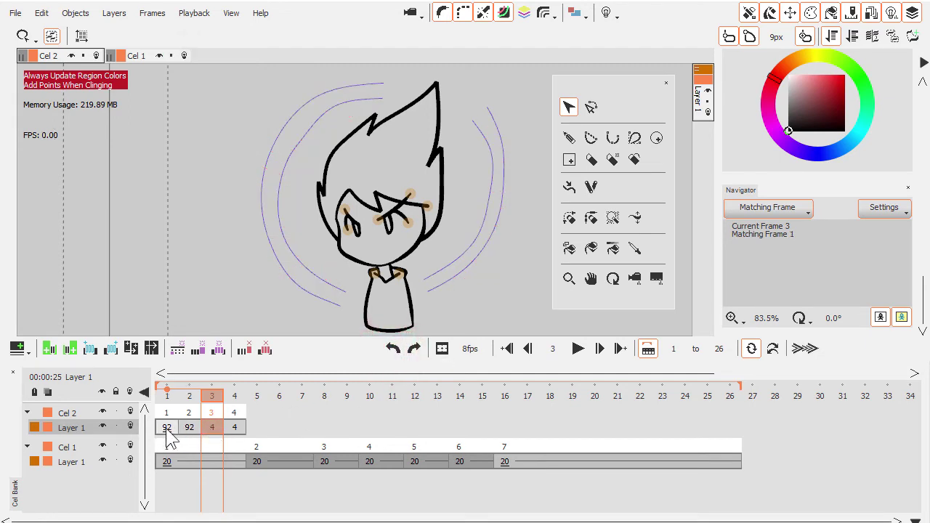
Fill frame 3 of Cel 2 from matching frame 1 using Smart Paste All Strokes.
{"action": "left_click", "coordinate": [42, 13]}
{"action": "left_click", "coordinate": [109, 206]}
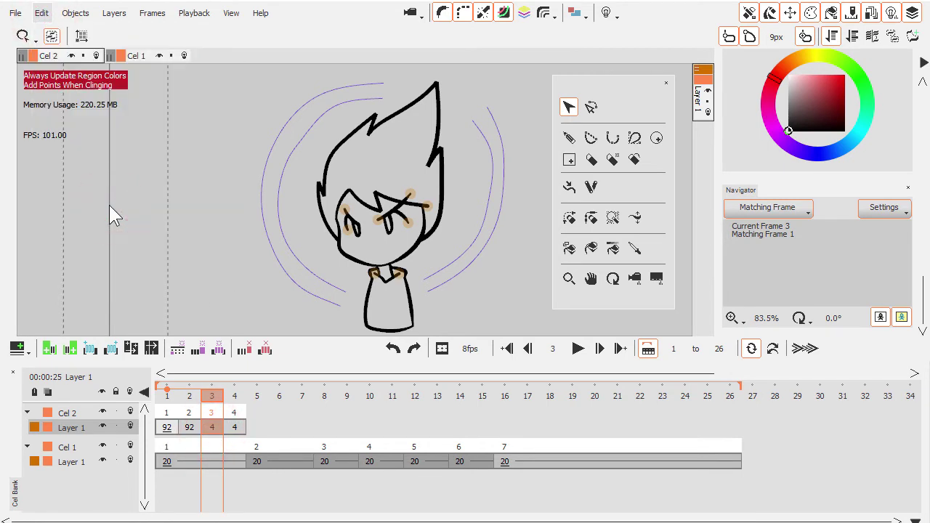
Fill frame 4 of Cel 2 by selecting all of frame 1's ring strokes in the Navigator and using Smart Paste Selected Strokes.
{"action": "left_click", "coordinate": [235, 429]}
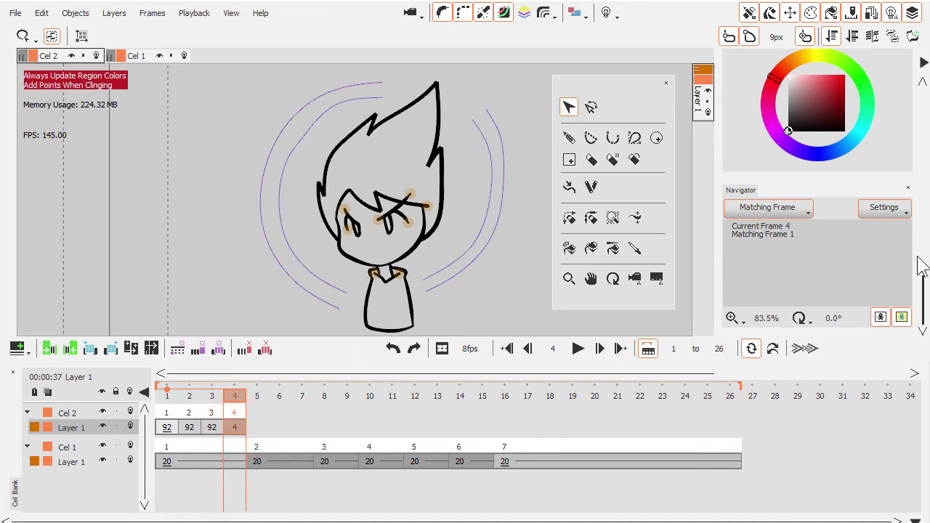
{"action": "left_click", "coordinate": [927, 295]}
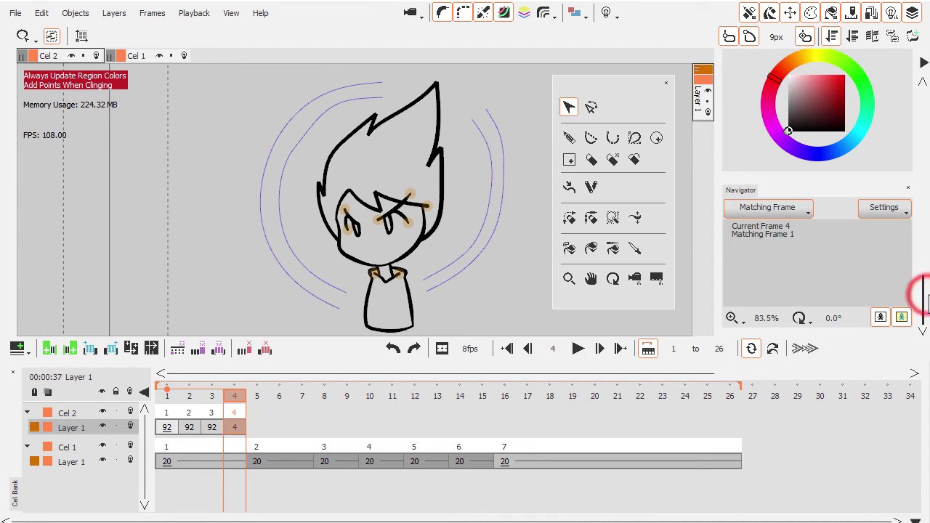
{"action": "left_click", "coordinate": [823, 276]}
{"action": "mouse_move", "coordinate": [817, 273]}
{"action": "left_mouse_down"}
{"action": "mouse_move", "coordinate": [855, 266]}
{"action": "mouse_move", "coordinate": [819, 268]}
{"action": "mouse_move", "coordinate": [824, 314]}
{"action": "left_mouse_up"}
{"action": "scroll", "coordinate": [844, 272], "scroll_direction": "down", "scroll_amount": 2}
{"action": "left_click_drag", "start_coordinate": [856, 274], "coordinate": [883, 270]}
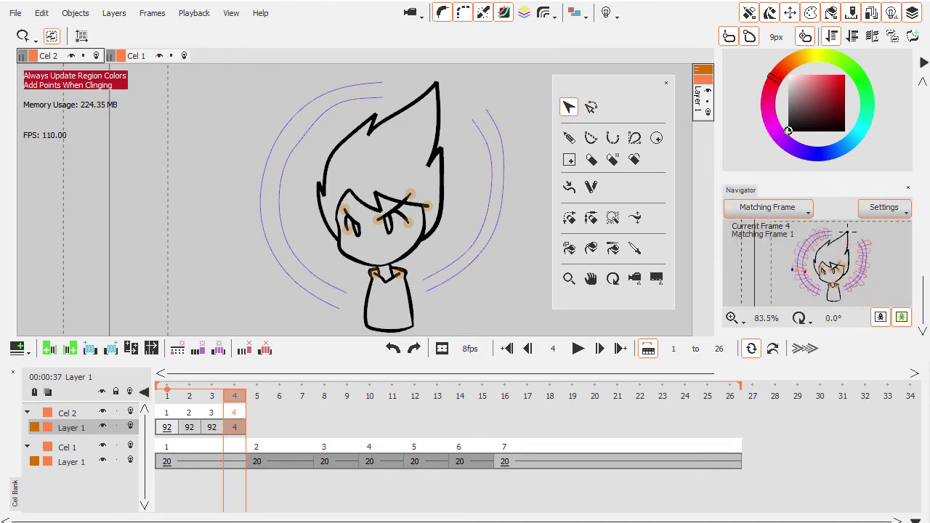
{"action": "mouse_move", "coordinate": [881, 232]}
{"action": "left_mouse_down"}
{"action": "mouse_move", "coordinate": [824, 223]}
{"action": "mouse_move", "coordinate": [801, 235]}
{"action": "left_mouse_up"}
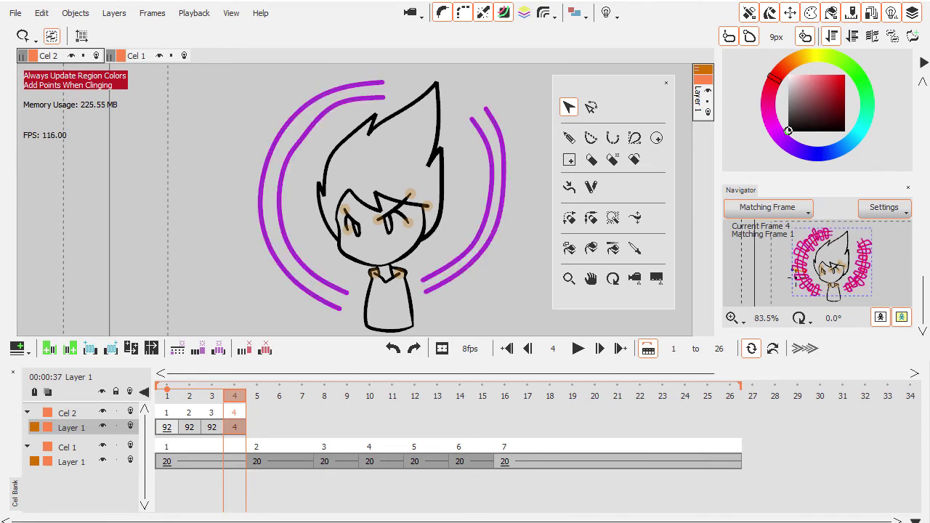
{"action": "right_click", "coordinate": [872, 249]}
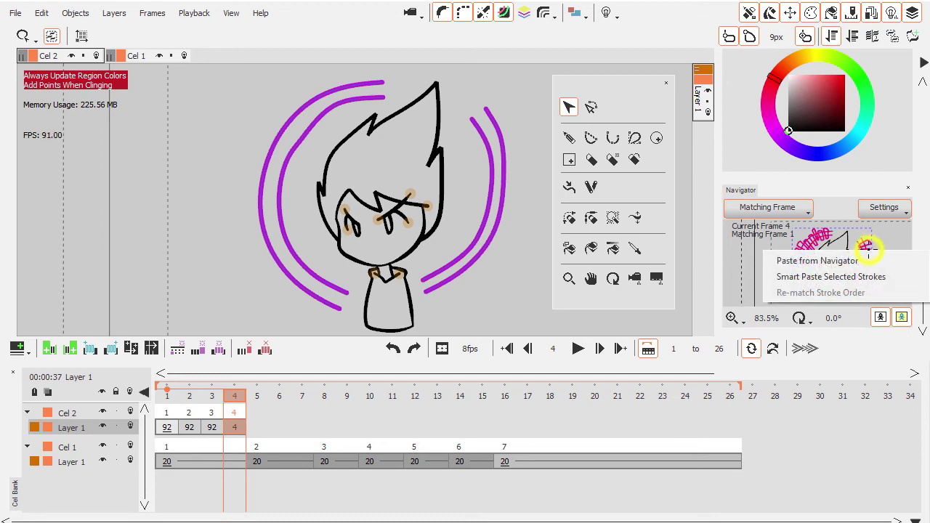
{"action": "left_click", "coordinate": [806, 275]}
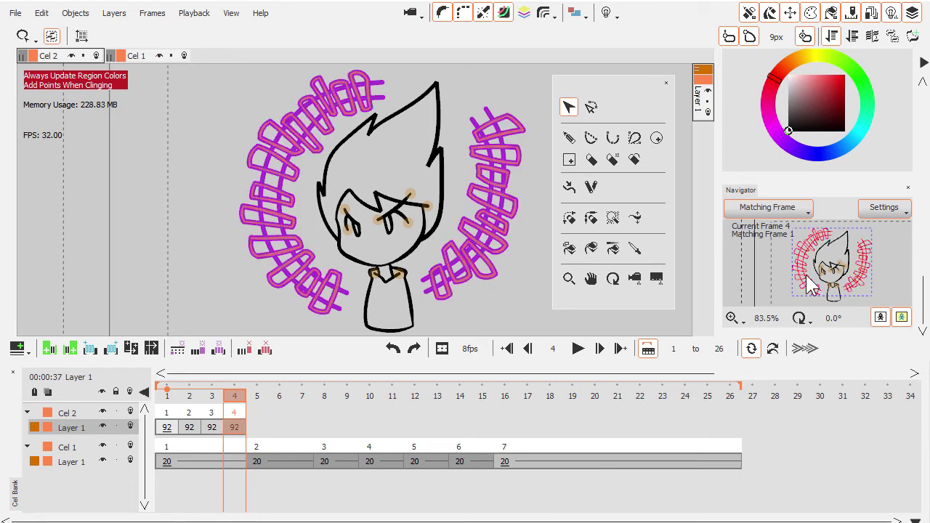
{"action": "left_click", "coordinate": [508, 294]}
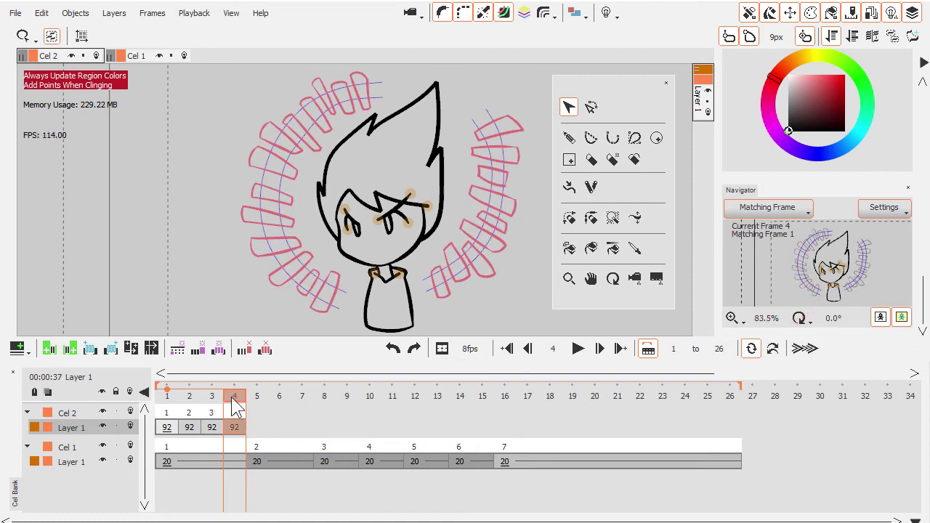
Convert frames 2 to 4 of Cel 2 to key frames.
{"action": "left_click", "coordinate": [220, 399]}
{"action": "mouse_move", "coordinate": [219, 398]}
{"action": "left_mouse_down"}
{"action": "mouse_move", "coordinate": [167, 409]}
{"action": "mouse_move", "coordinate": [224, 412]}
{"action": "mouse_move", "coordinate": [191, 411]}
{"action": "mouse_move", "coordinate": [215, 410]}
{"action": "mouse_move", "coordinate": [234, 426]}
{"action": "left_mouse_up"}
{"action": "left_click", "coordinate": [187, 424]}
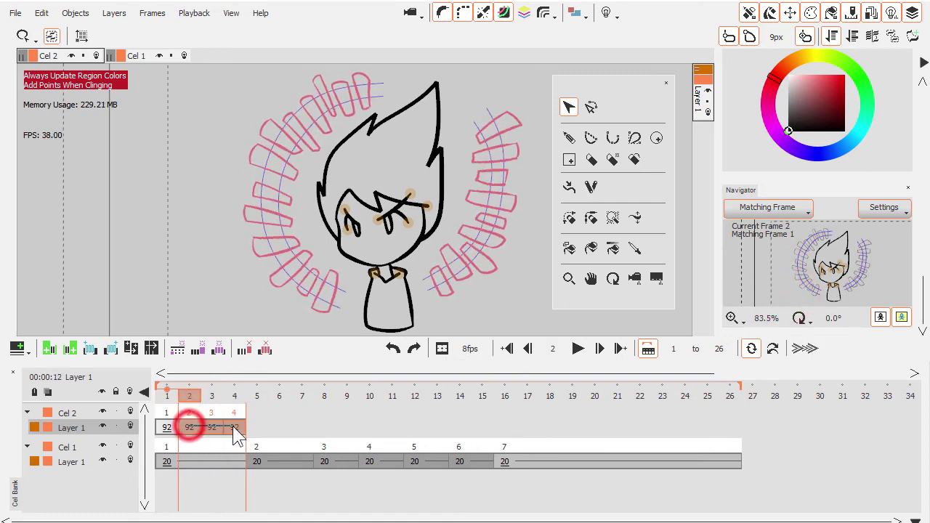
{"action": "right_click", "coordinate": [235, 426]}
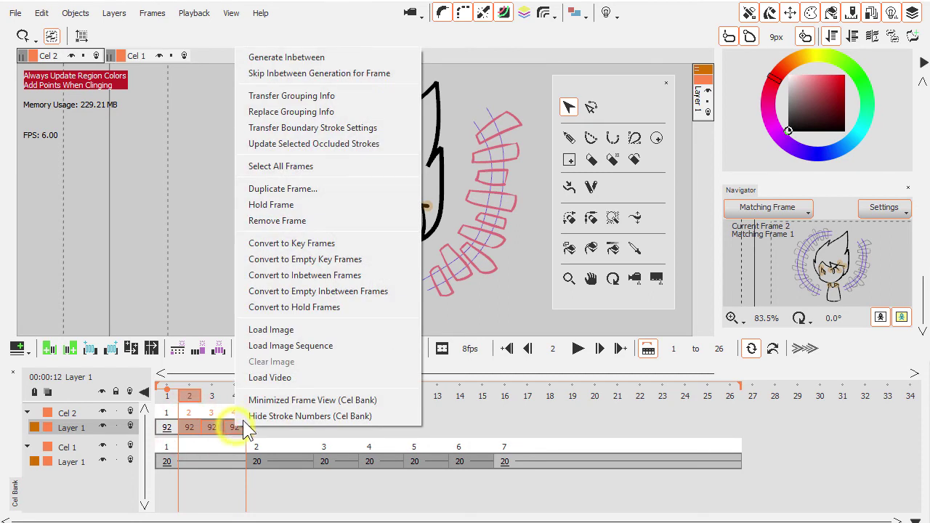
{"action": "left_click", "coordinate": [312, 244]}
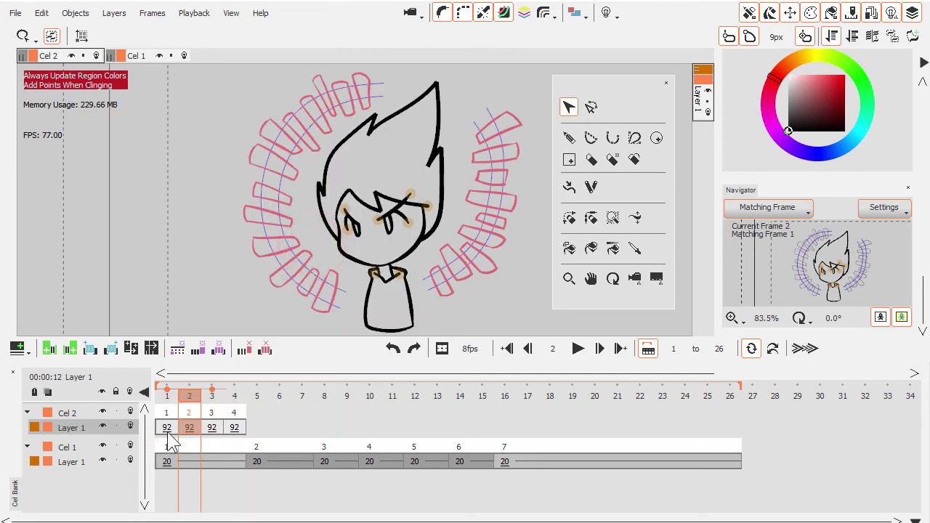
Extend Cel 2 by looping the sequence of frames 1 to 4 six times.
{"action": "left_click_drag", "start_coordinate": [166, 427], "coordinate": [278, 430]}
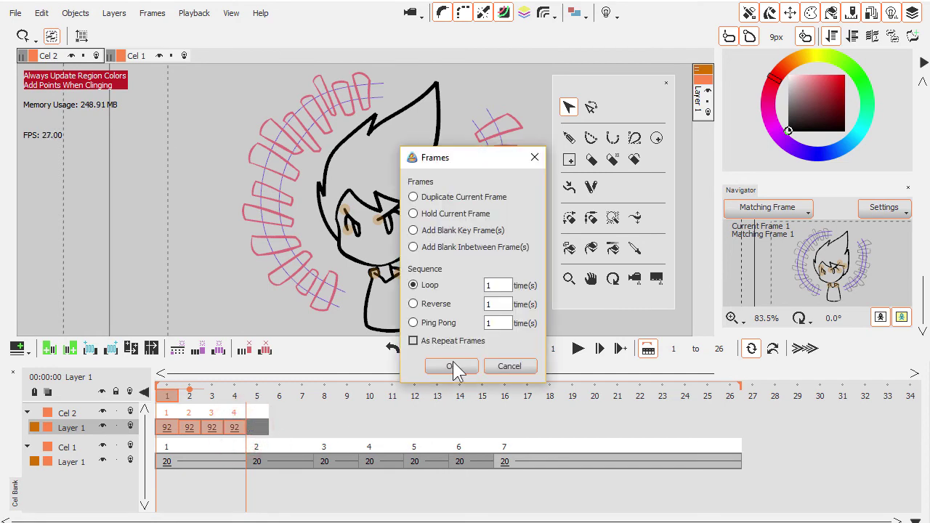
{"action": "left_click_drag", "start_coordinate": [495, 289], "coordinate": [481, 286]}
{"action": "left_click", "coordinate": [459, 372]}
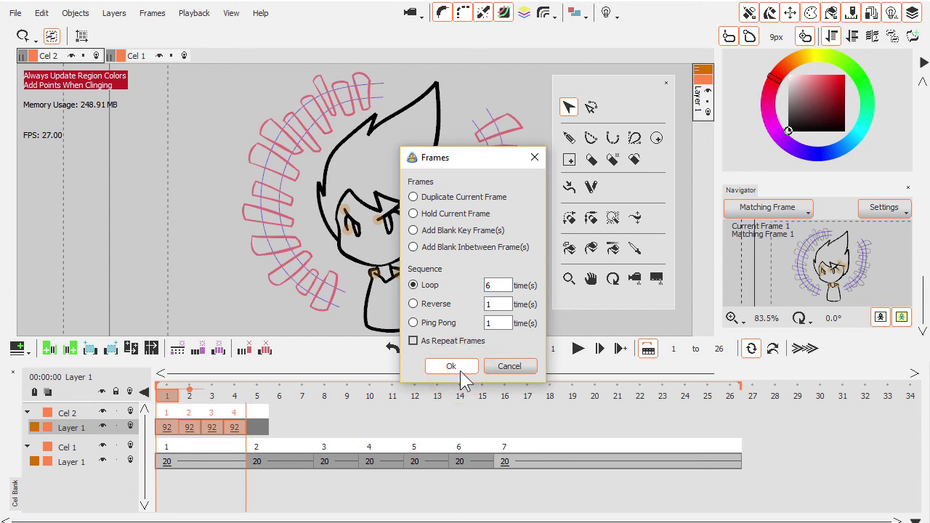
{"action": "left_click", "coordinate": [460, 371]}
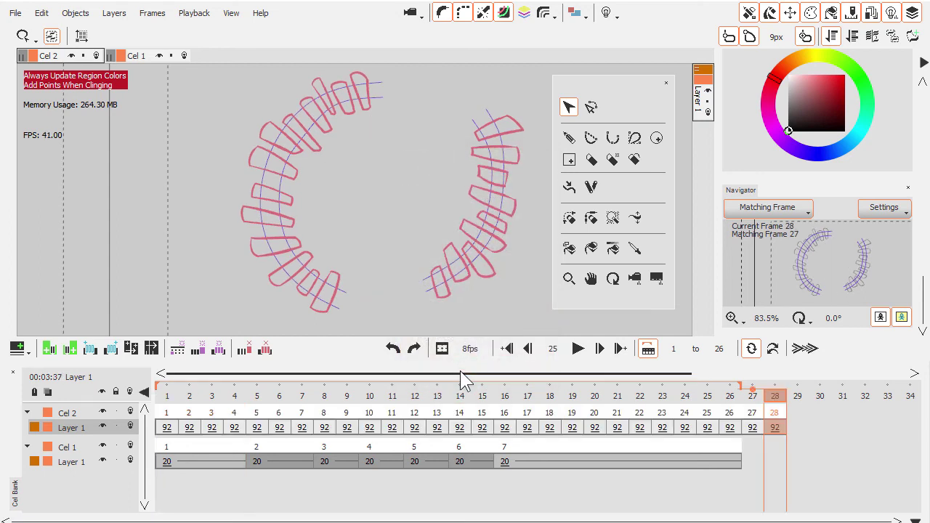
Return to frame 1 and hide the guide curves and the orange point markers.
{"action": "mouse_move", "coordinate": [777, 394]}
{"action": "left_mouse_down"}
{"action": "mouse_move", "coordinate": [587, 417]}
{"action": "mouse_move", "coordinate": [167, 427]}
{"action": "left_mouse_up"}
{"action": "left_click", "coordinate": [463, 13]}
{"action": "left_click", "coordinate": [484, 12]}
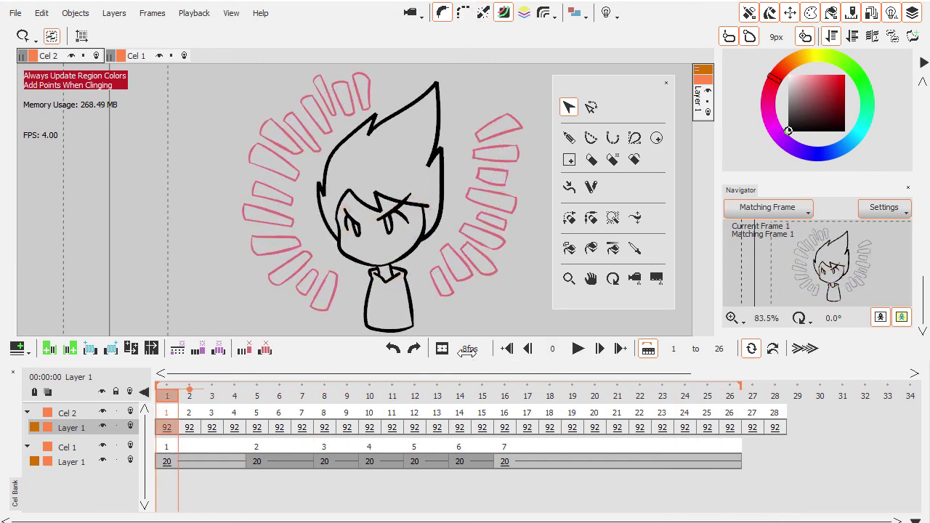
Set the frame rate to 12 fps and play back the animation.
{"action": "left_click", "coordinate": [579, 349]}
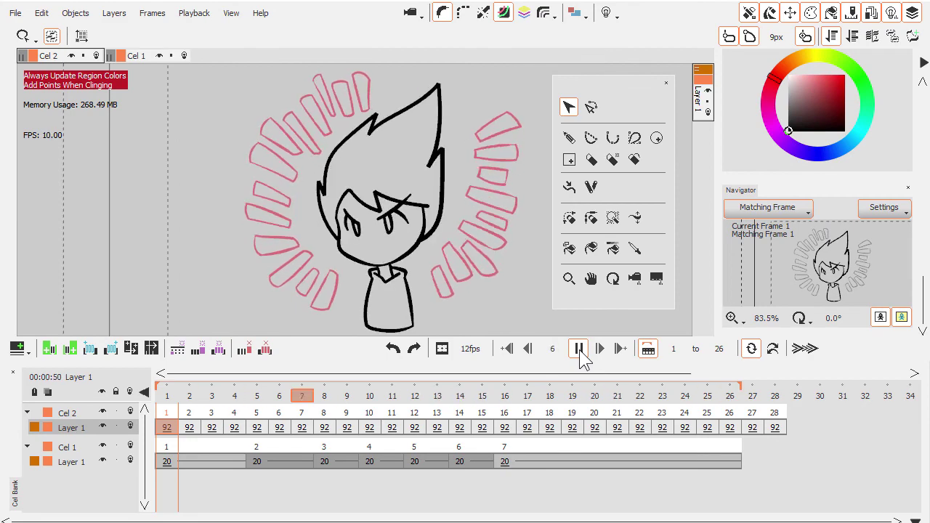
{"action": "left_click", "coordinate": [580, 353]}
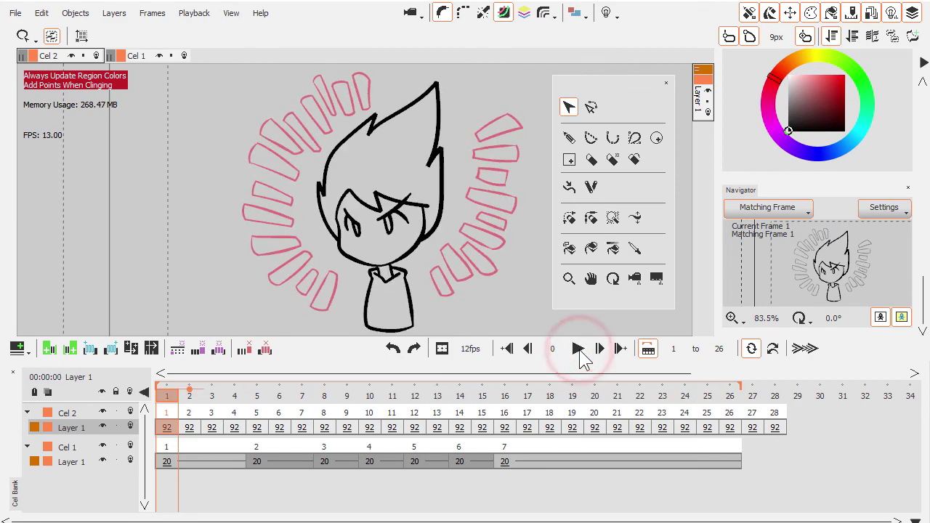